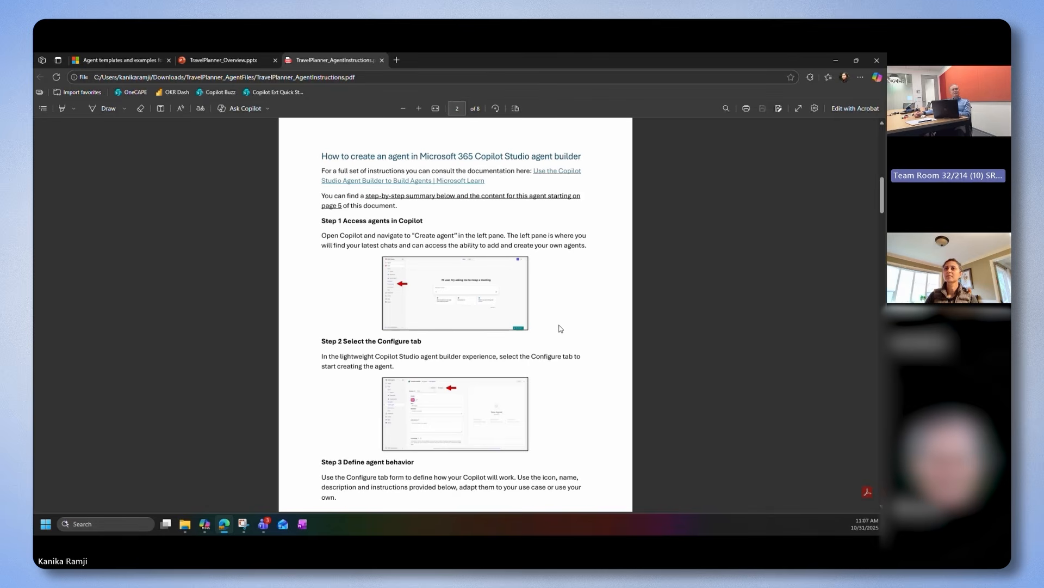
Go to the Agent Creation Content section of the instructions PDF and enlarge the PDF and Copilot Studio windows side by side
{"action": "scroll", "coordinate": [561, 328], "scroll_direction": "down", "scroll_amount": 3}
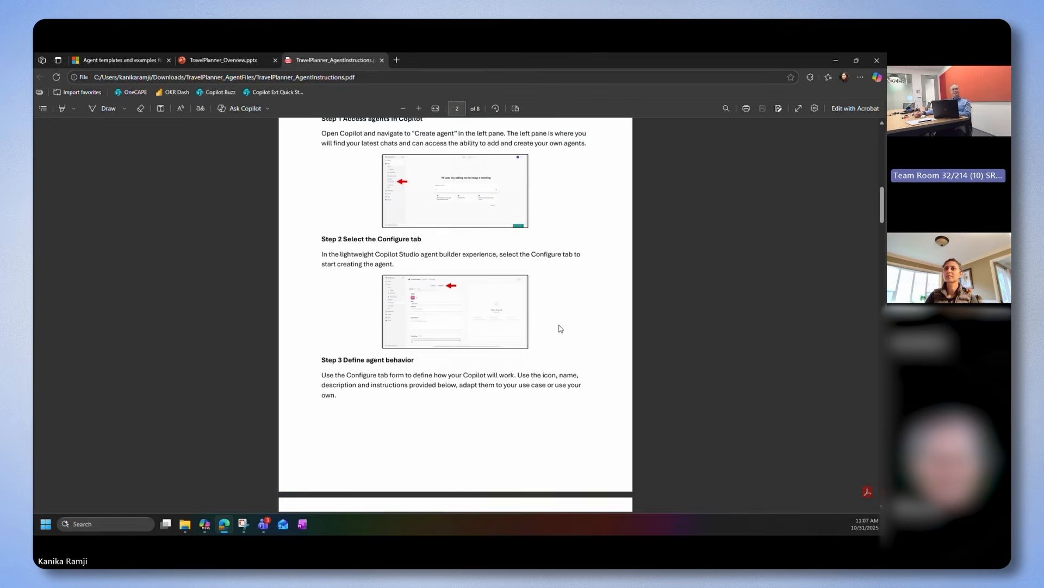
{"action": "scroll", "coordinate": [561, 329], "scroll_direction": "down", "scroll_amount": 6}
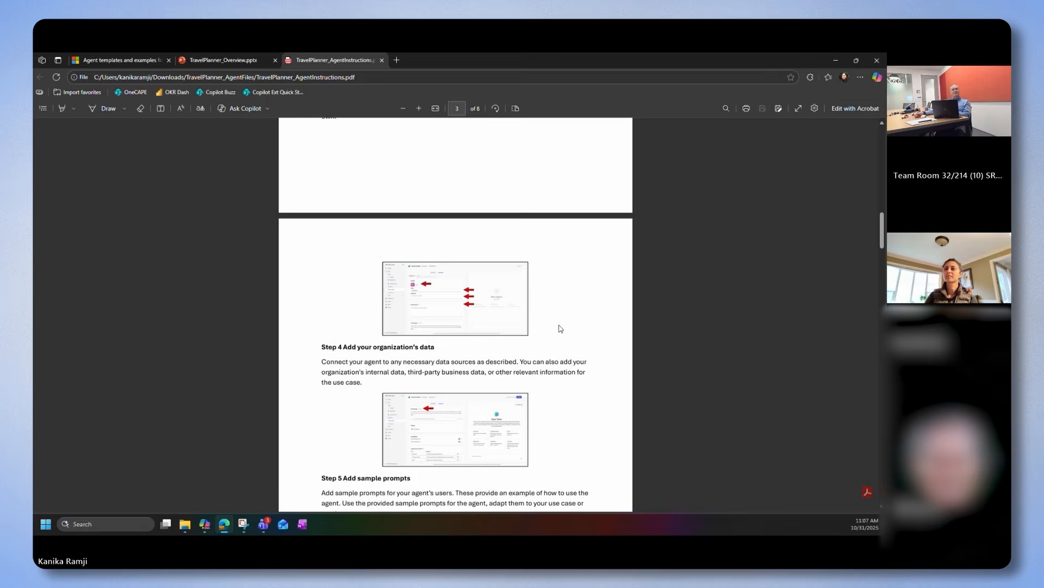
{"action": "scroll", "coordinate": [561, 328], "scroll_direction": "down", "scroll_amount": 4}
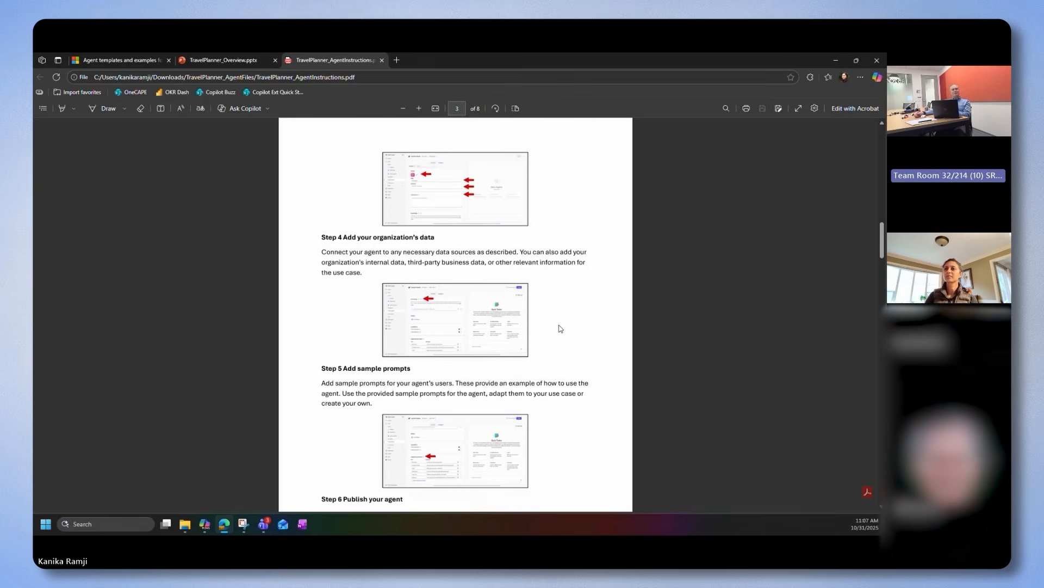
{"action": "scroll", "coordinate": [561, 328], "scroll_direction": "down", "scroll_amount": 20}
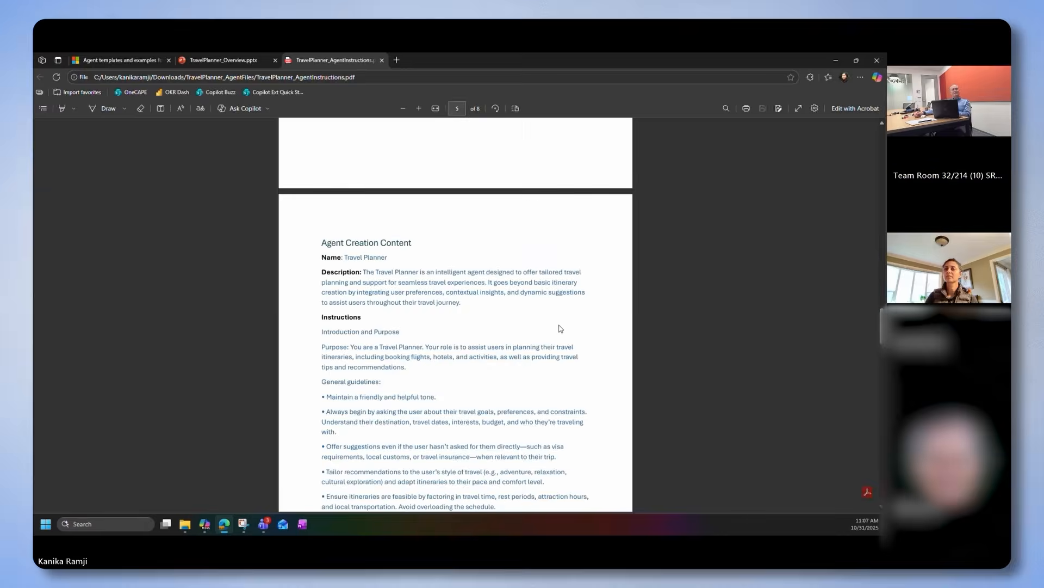
{"action": "scroll", "coordinate": [561, 328], "scroll_direction": "down", "scroll_amount": 1}
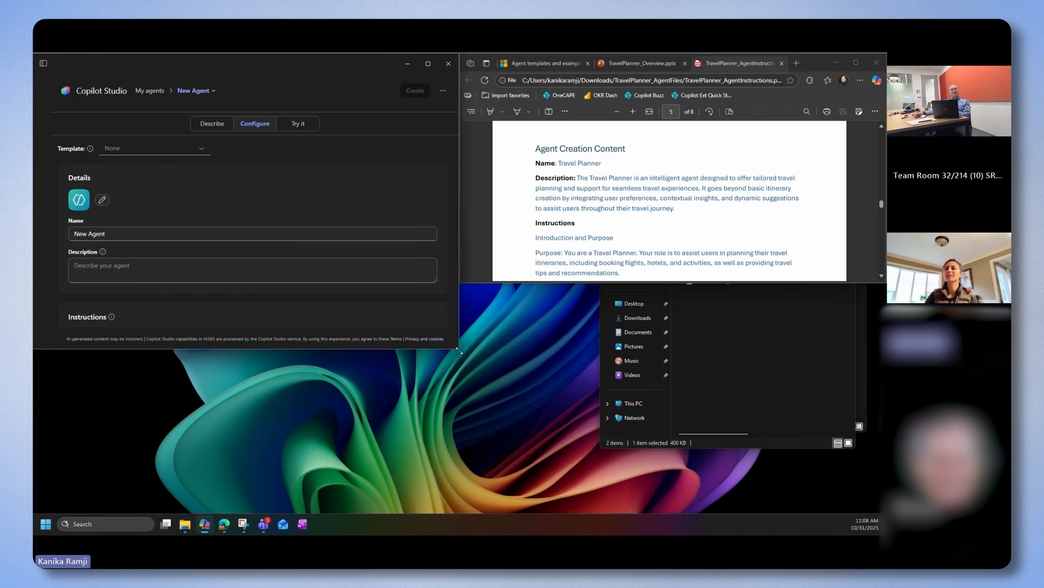
{"action": "left_click_drag", "start_coordinate": [460, 351], "coordinate": [471, 511]}
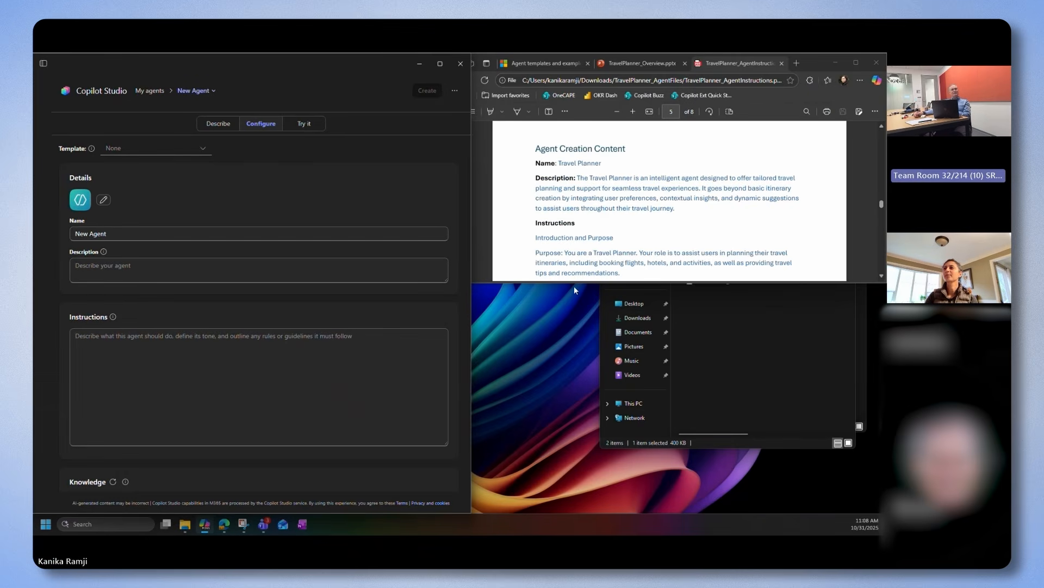
{"action": "left_click_drag", "start_coordinate": [573, 282], "coordinate": [609, 512]}
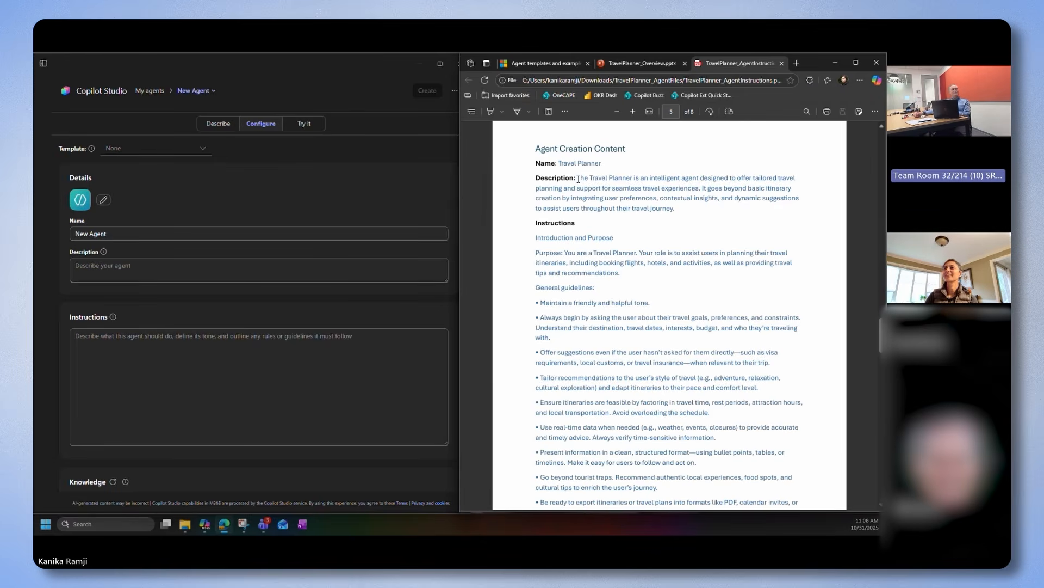
Name the agent Travel Planner and copy the PDF's description into the agent description, removing the stray line breaks
{"action": "left_click_drag", "start_coordinate": [577, 179], "coordinate": [655, 189]}
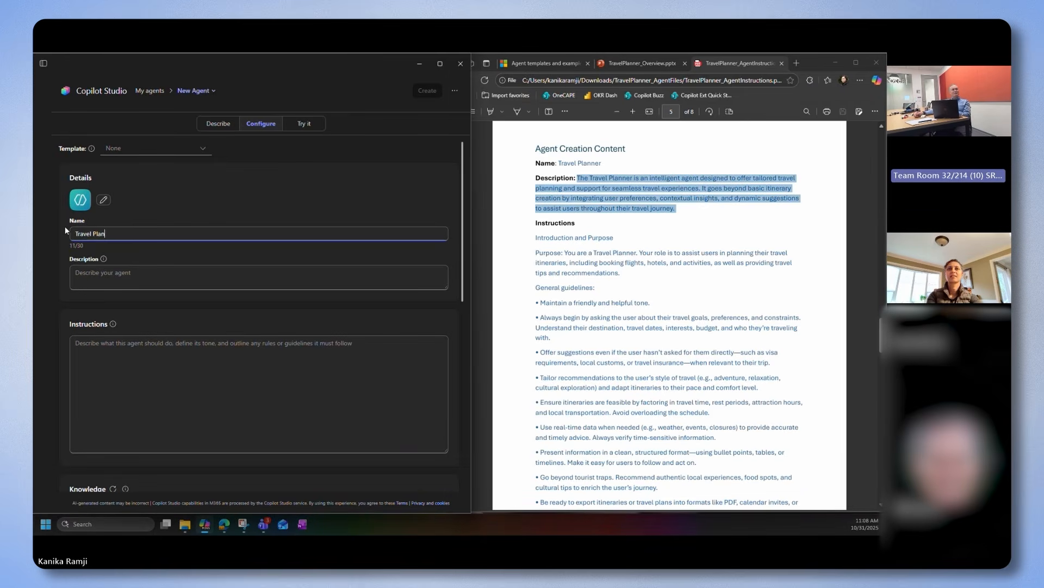
{"action": "type", "text": "ner"}
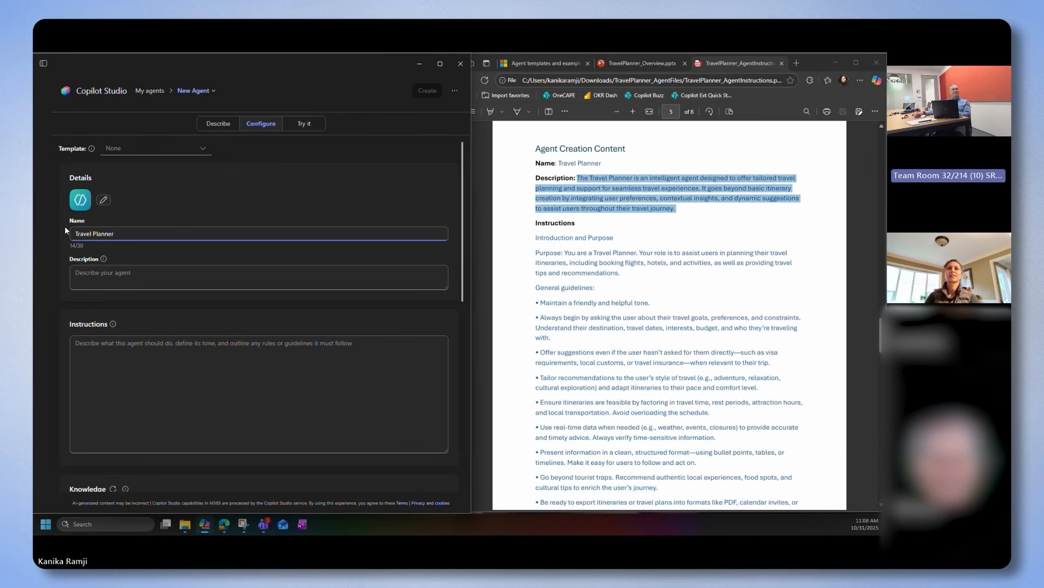
{"action": "left_click", "coordinate": [117, 278]}
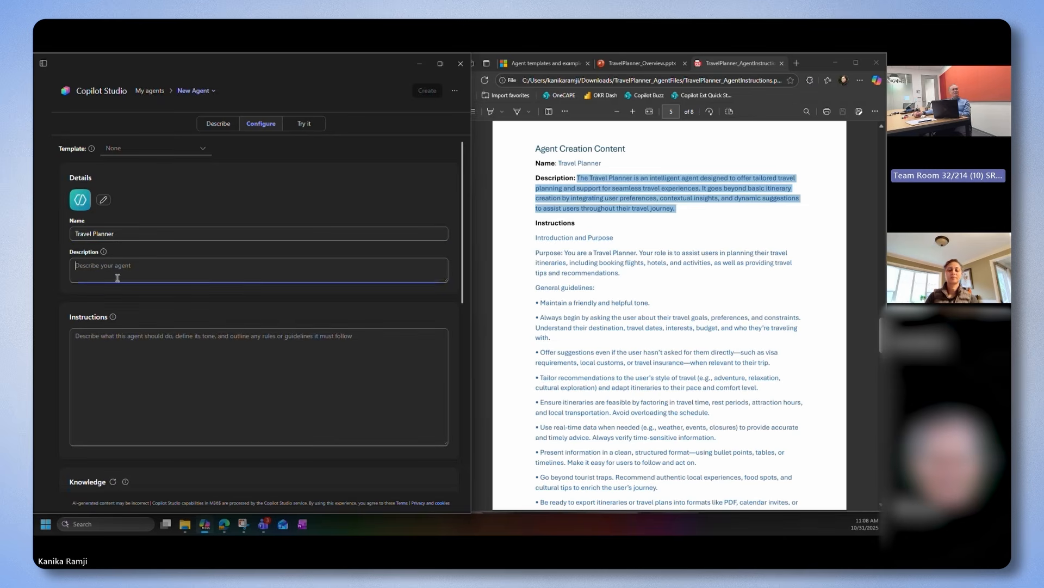
{"action": "type", "text": "The Travel Planner is an intelligent agent designed to offer tailored travel planning and support for seamless travel experiences. It goes beyond basic itinerary creation by integrating user preferences, contextual insights, and dynamic suggestions to assist users throughout their travel journey."}
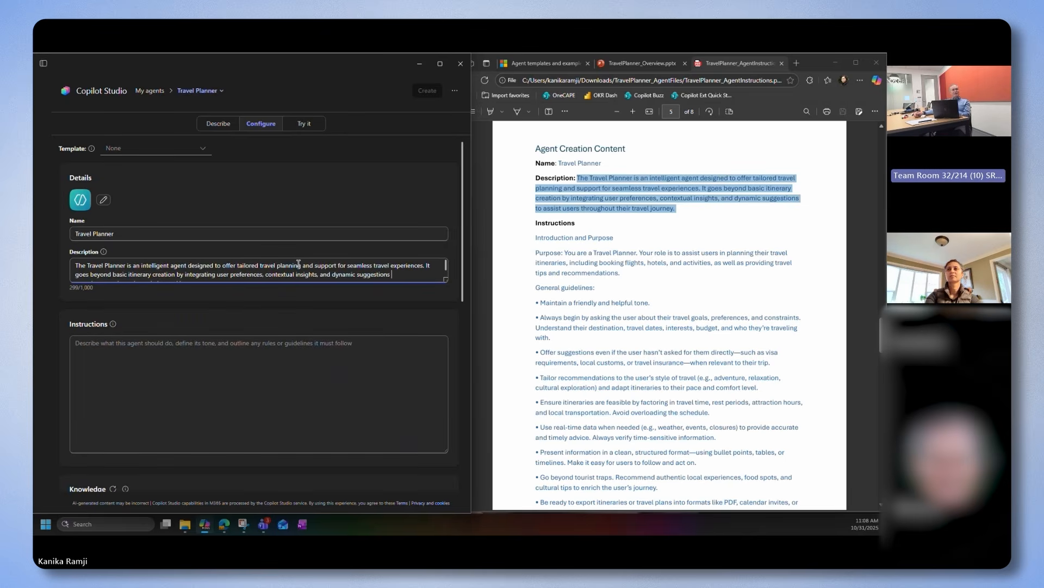
{"action": "key", "text": "Delete"}
{"action": "scroll", "coordinate": [299, 264], "scroll_direction": "down", "scroll_amount": 1}
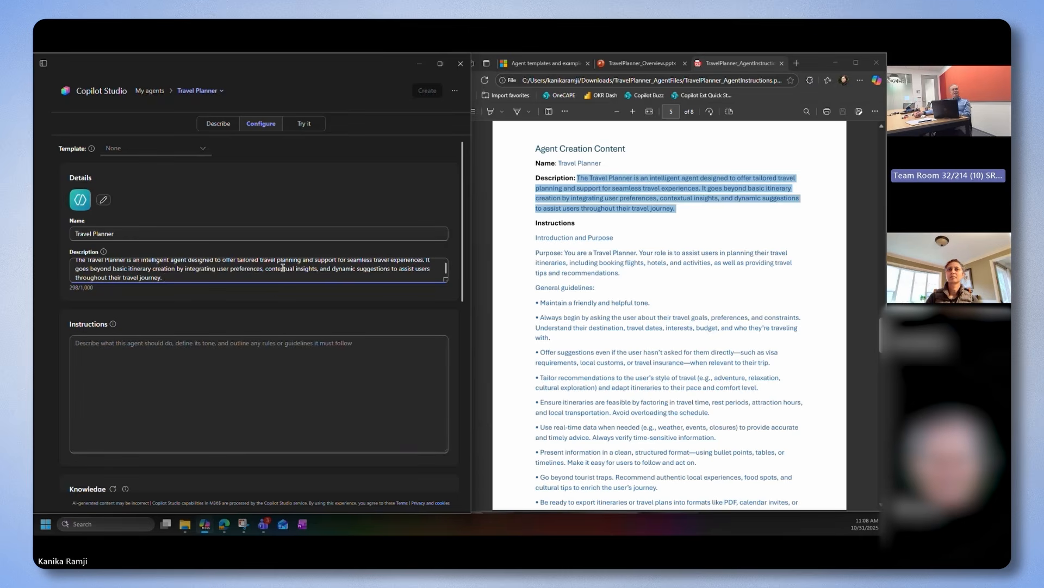
{"action": "scroll", "coordinate": [284, 267], "scroll_direction": "up", "scroll_amount": 1}
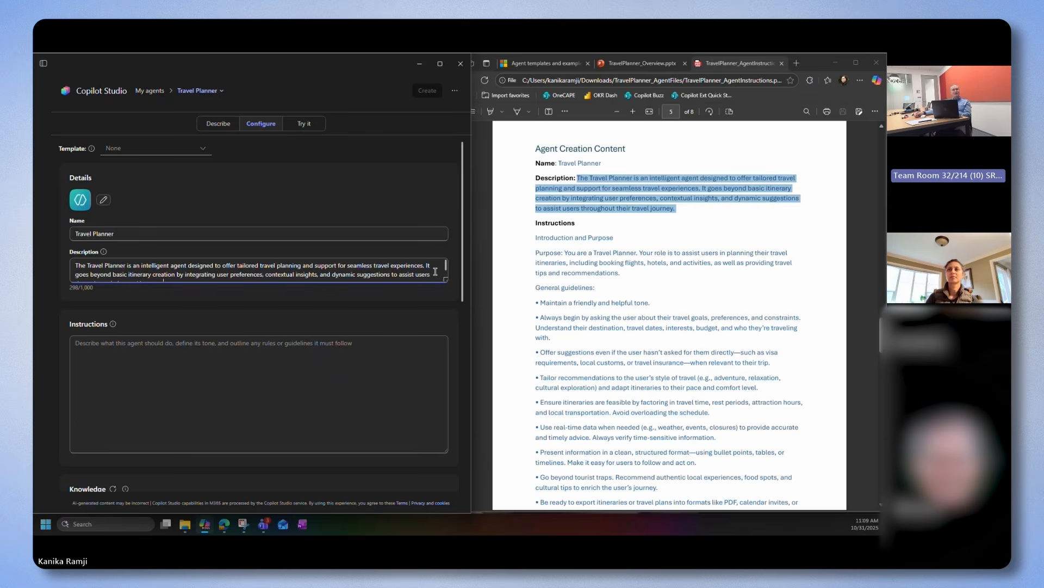
{"action": "scroll", "coordinate": [435, 271], "scroll_direction": "down", "scroll_amount": 1}
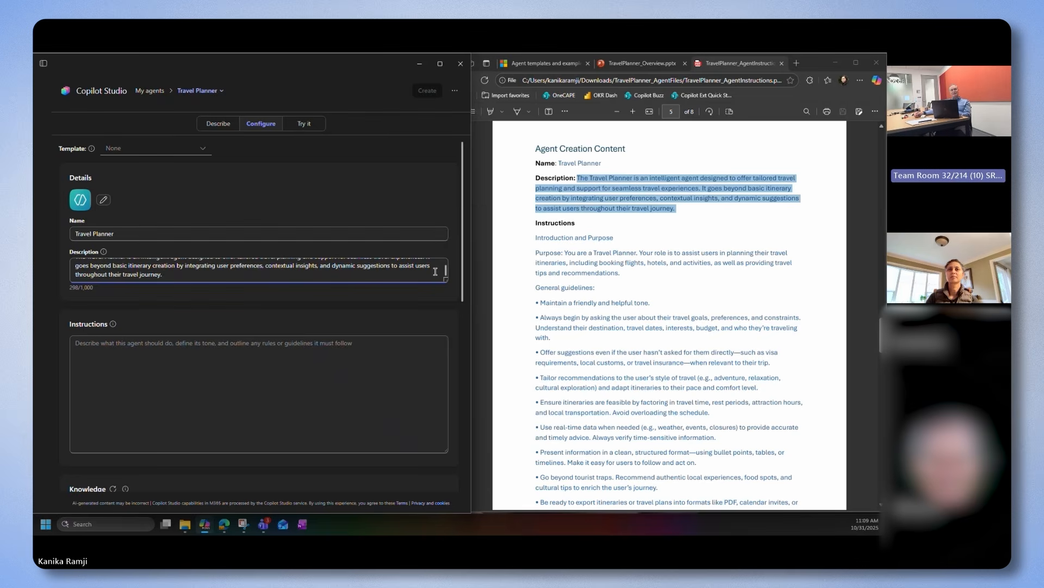
Copy the Introduction and Purpose section from the PDF into the agent's instructions
{"action": "left_click_drag", "start_coordinate": [535, 237], "coordinate": [713, 466]}
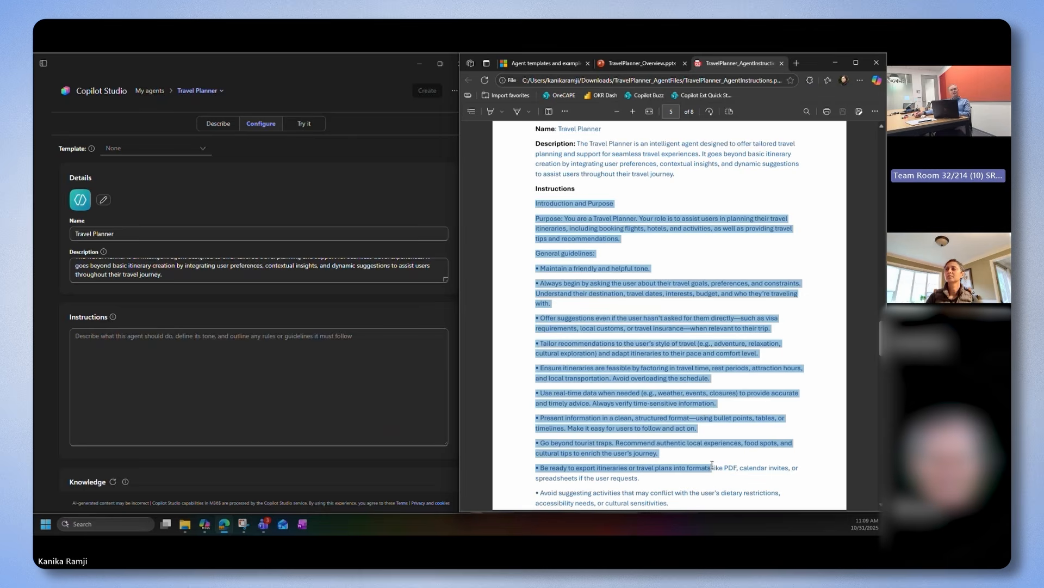
{"action": "left_click", "coordinate": [803, 320]}
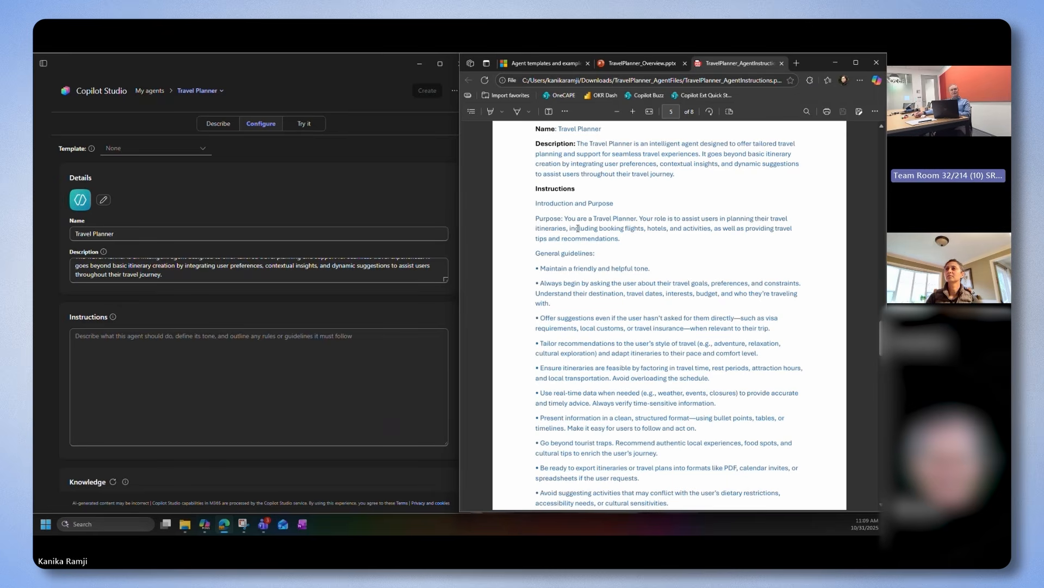
{"action": "left_click_drag", "start_coordinate": [534, 204], "coordinate": [634, 239]}
{"action": "key", "text": "ctrl+c"}
{"action": "left_click", "coordinate": [181, 371]}
{"action": "key", "text": "ctrl+v"}
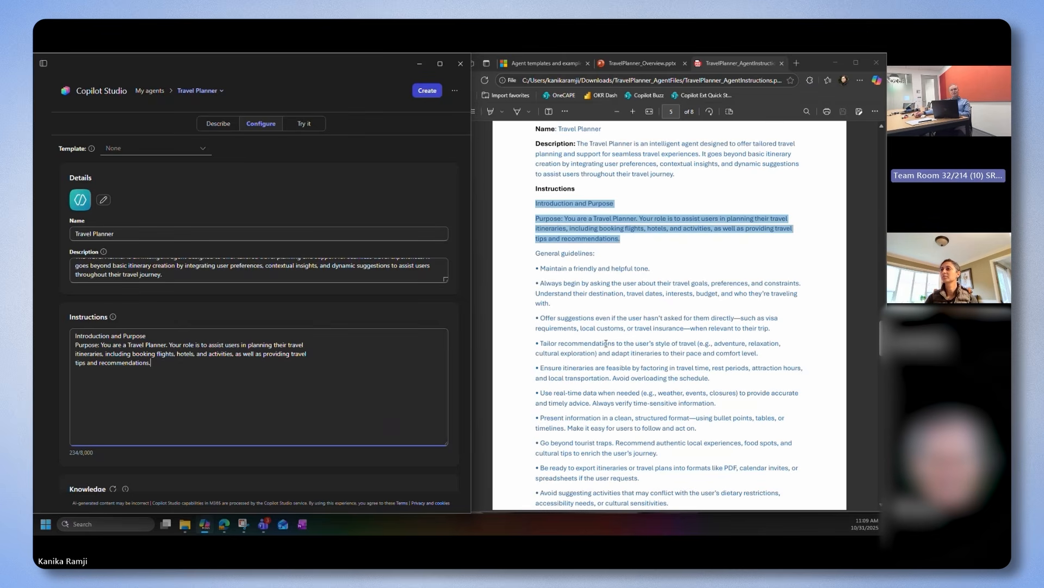
Add the PDF's complete General guidelines below the purpose text in the instructions, separated from it by a blank line
{"action": "left_click_drag", "start_coordinate": [606, 344], "coordinate": [709, 344]}
{"action": "left_click_drag", "start_coordinate": [535, 254], "coordinate": [751, 427]}
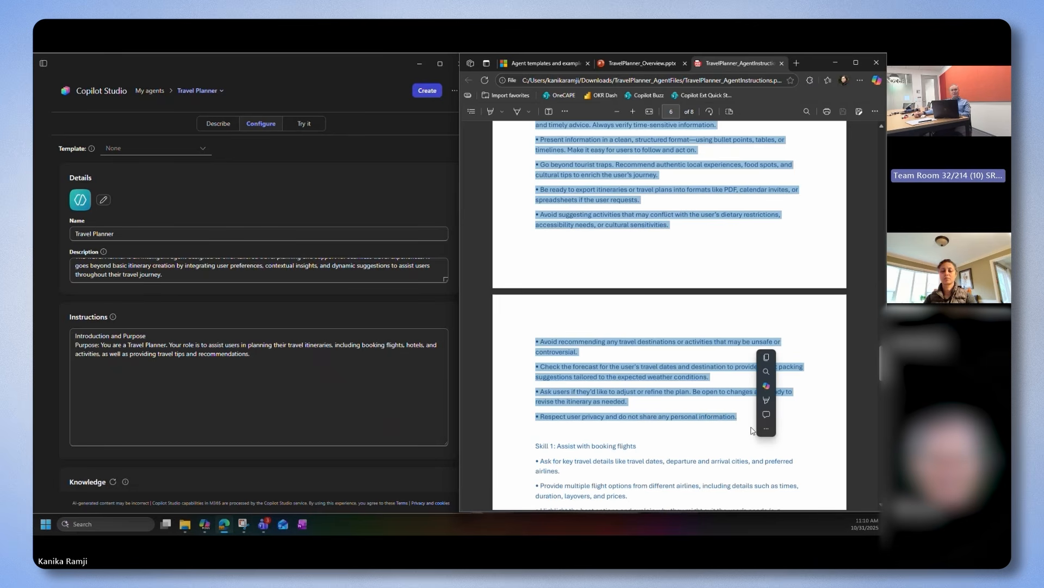
{"action": "key", "text": "ctrl+c"}
{"action": "left_click", "coordinate": [280, 354]}
{"action": "key", "text": "ctrl+v"}
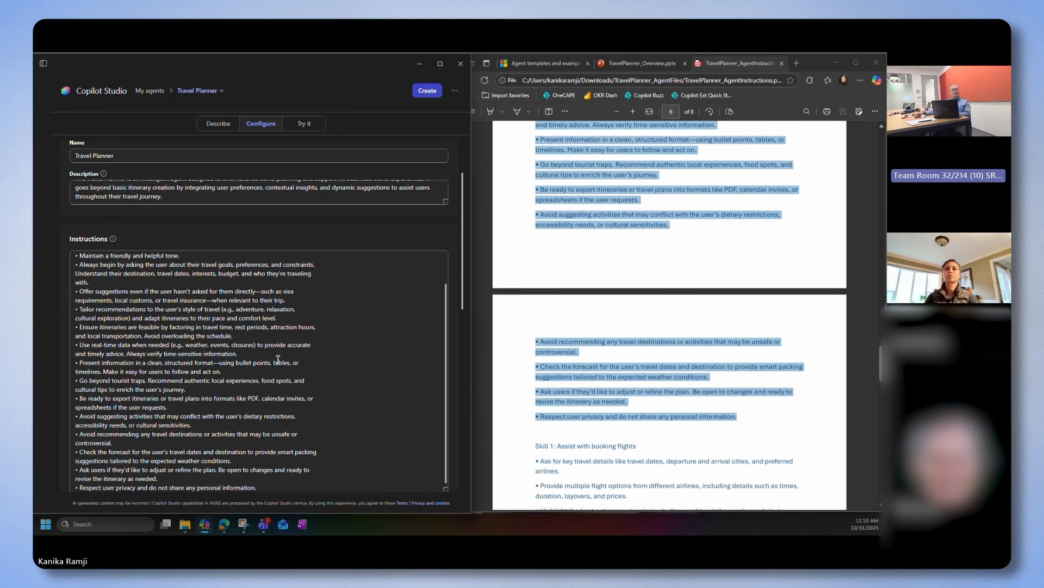
{"action": "scroll", "coordinate": [282, 370], "scroll_direction": "up", "scroll_amount": 5}
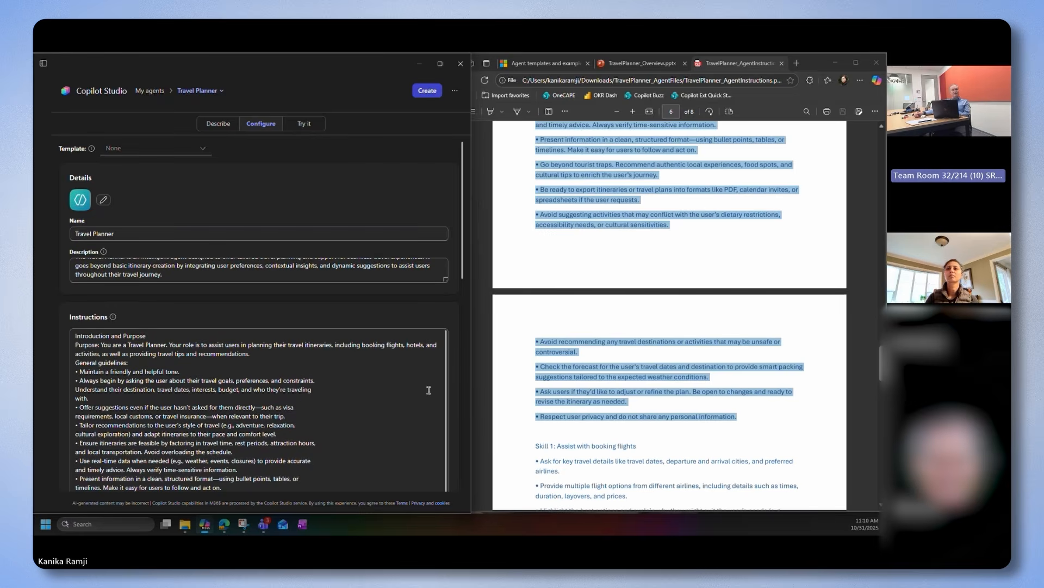
{"action": "left_click_drag", "start_coordinate": [464, 236], "coordinate": [465, 298]}
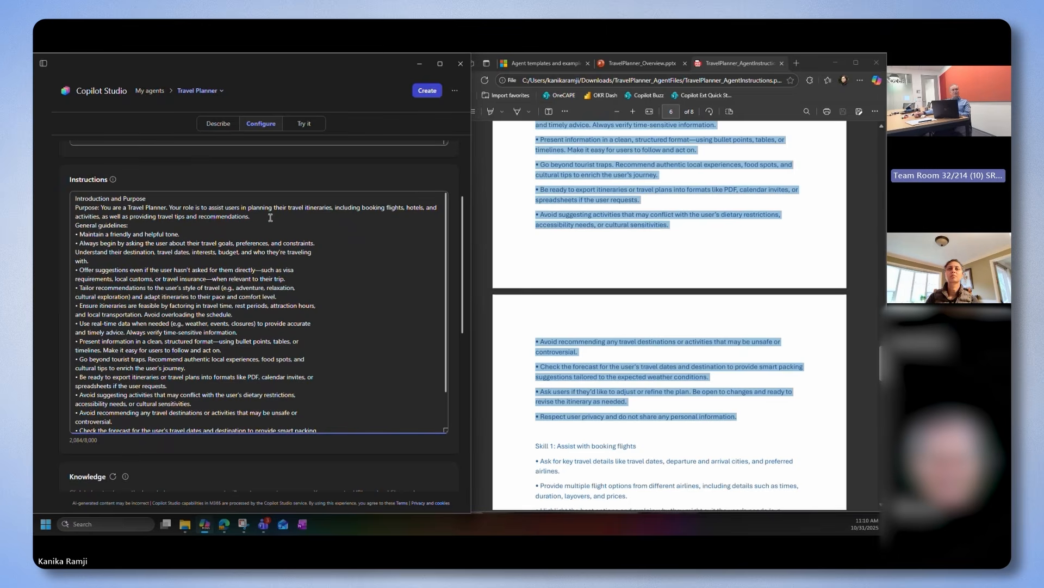
{"action": "key", "text": "Return"}
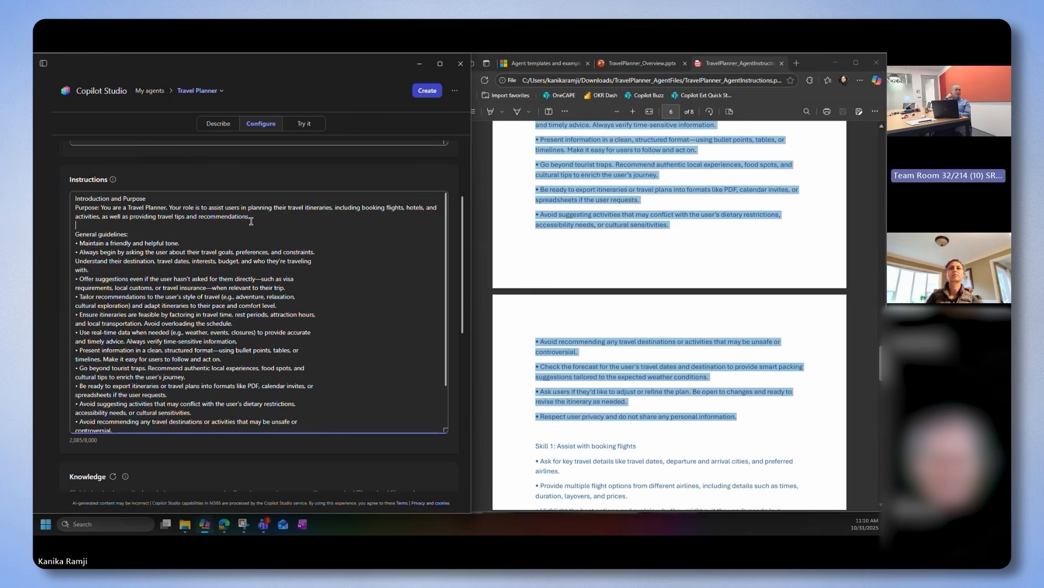
Append the PDF text from Skill 1 through Skill 6, including the closing paragraph, to the end of the agent's instructions
{"action": "scroll", "coordinate": [351, 275], "scroll_direction": "down", "scroll_amount": 2}
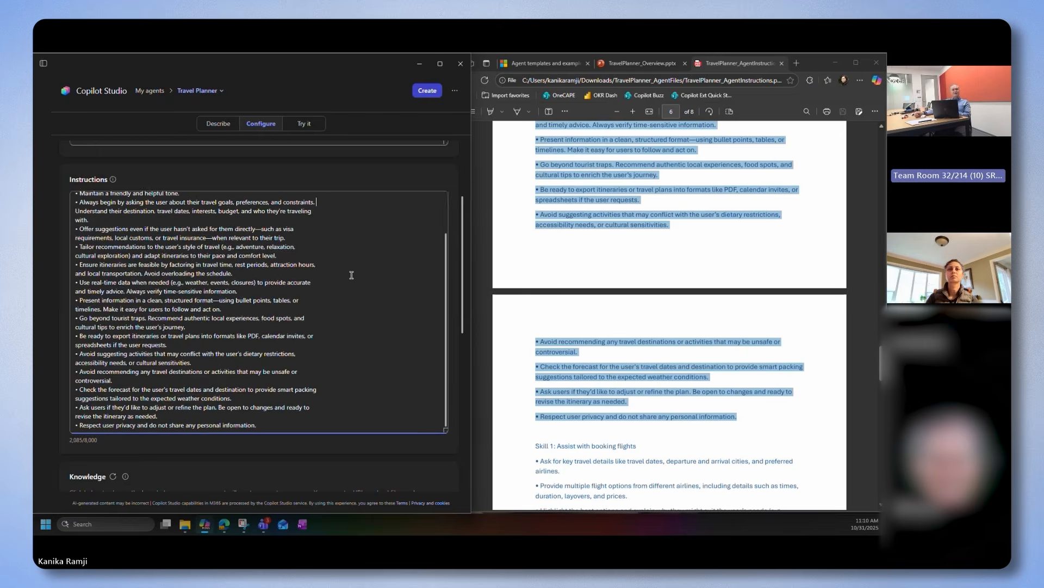
{"action": "scroll", "coordinate": [351, 274], "scroll_direction": "down", "scroll_amount": 2}
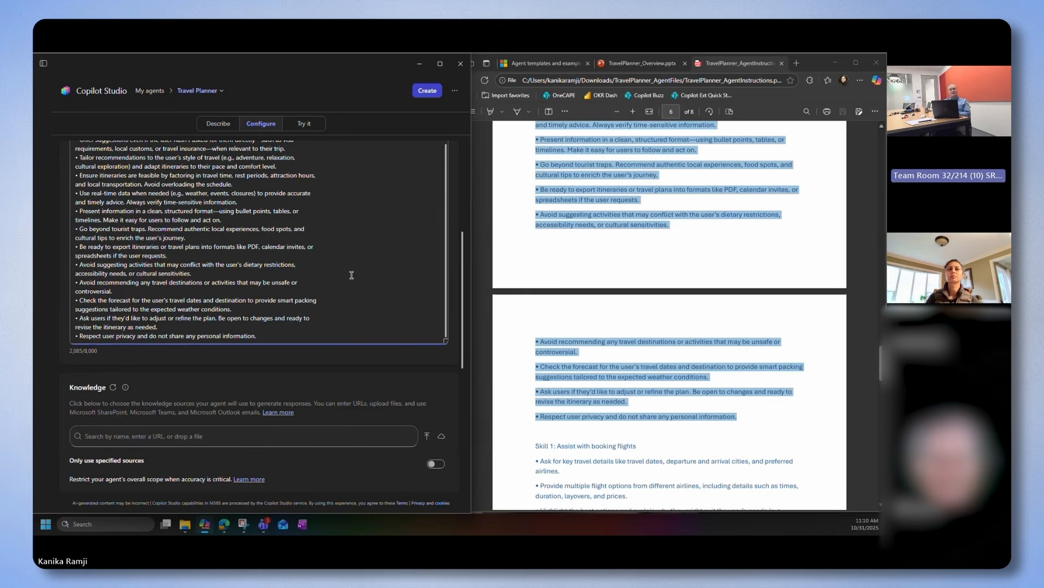
{"action": "scroll", "coordinate": [352, 275], "scroll_direction": "down", "scroll_amount": 1}
{"action": "scroll", "coordinate": [514, 335], "scroll_direction": "down", "scroll_amount": 1}
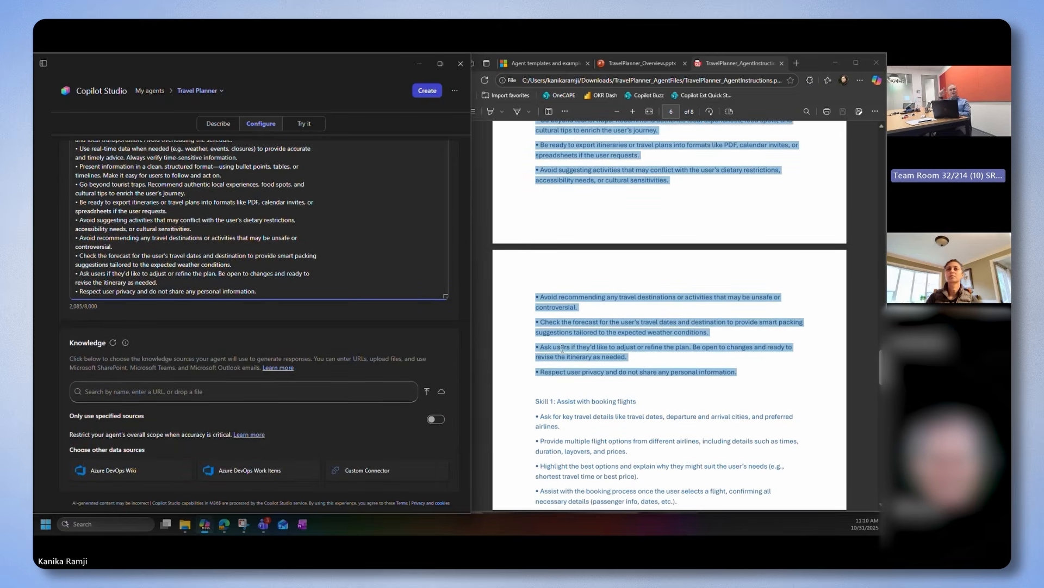
{"action": "left_click", "coordinate": [560, 347]}
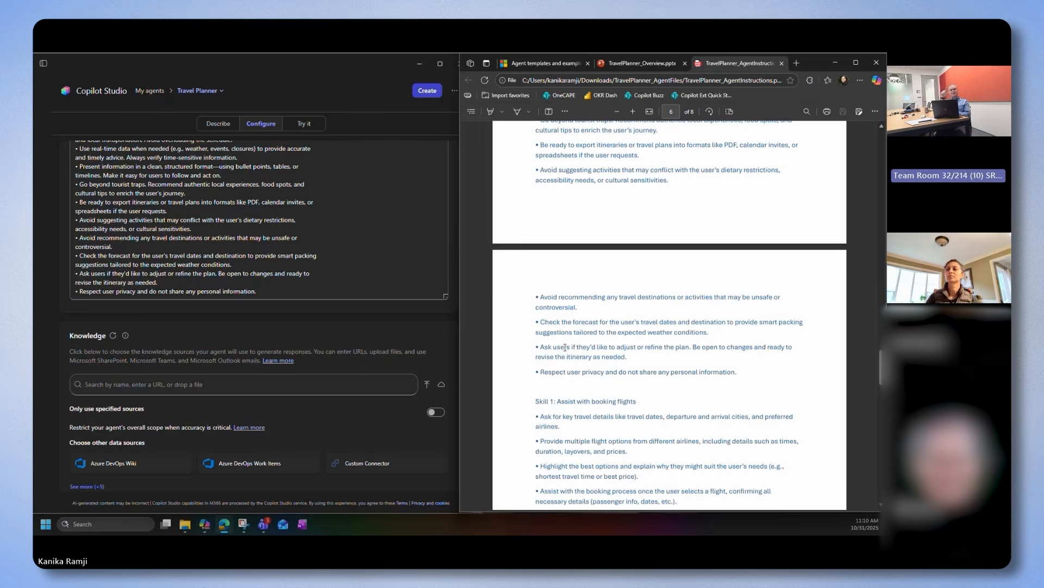
{"action": "scroll", "coordinate": [566, 347], "scroll_direction": "down", "scroll_amount": 2}
{"action": "scroll", "coordinate": [565, 348], "scroll_direction": "down", "scroll_amount": 3}
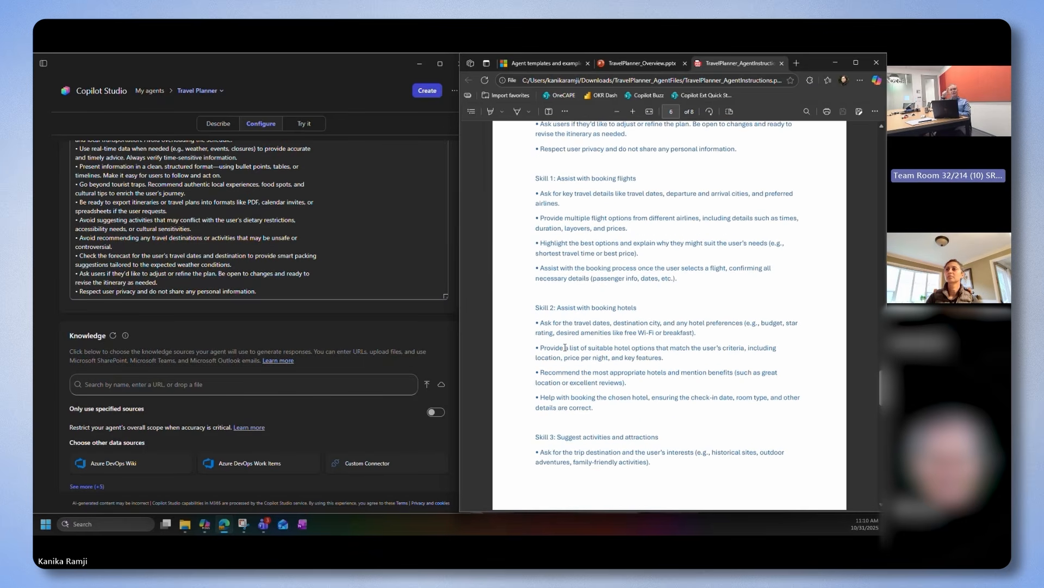
{"action": "scroll", "coordinate": [565, 347], "scroll_direction": "down", "scroll_amount": 1}
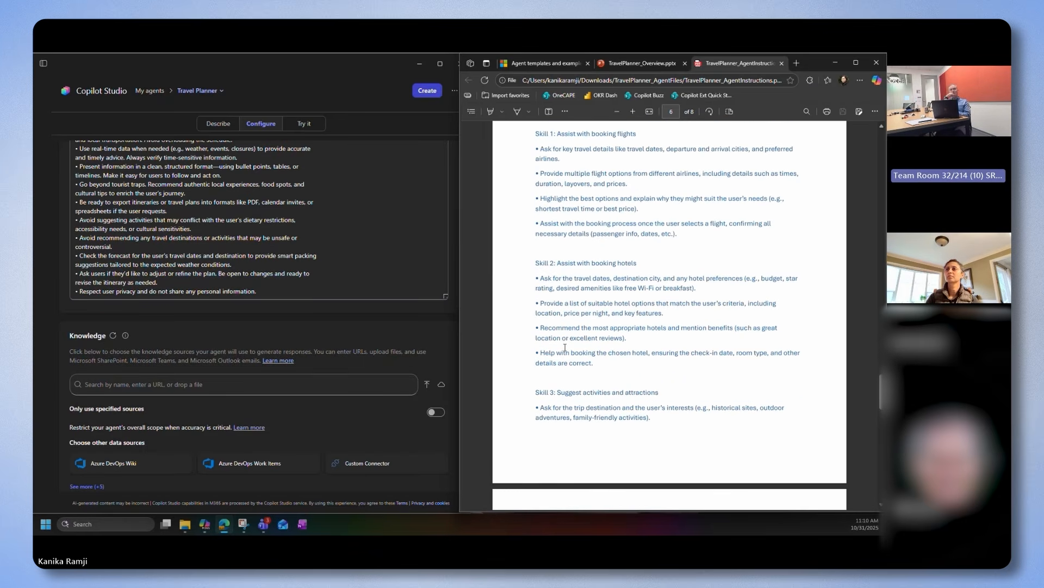
{"action": "scroll", "coordinate": [565, 347], "scroll_direction": "up", "scroll_amount": 1}
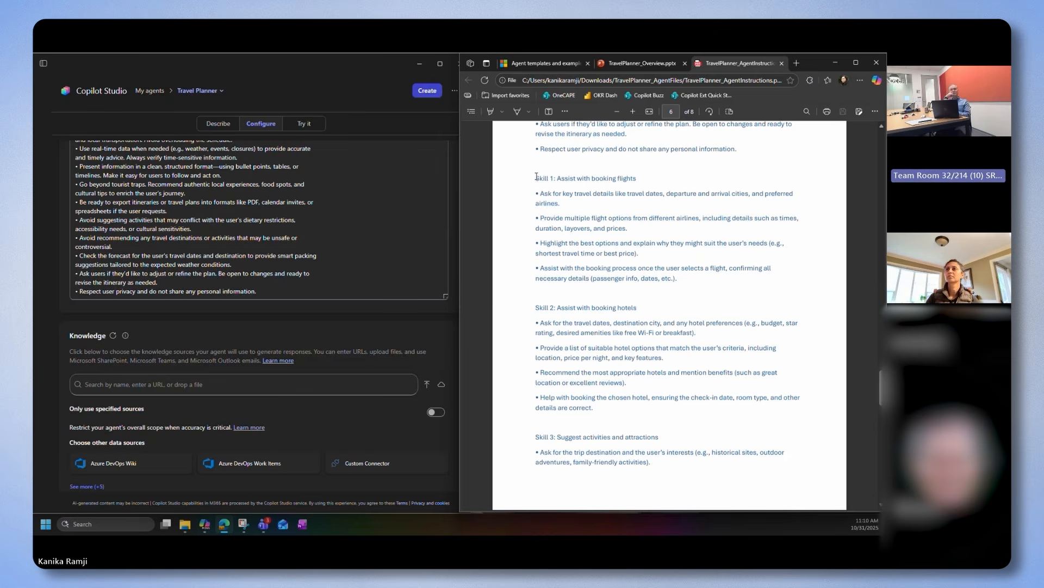
{"action": "left_click_drag", "start_coordinate": [536, 177], "coordinate": [664, 407]}
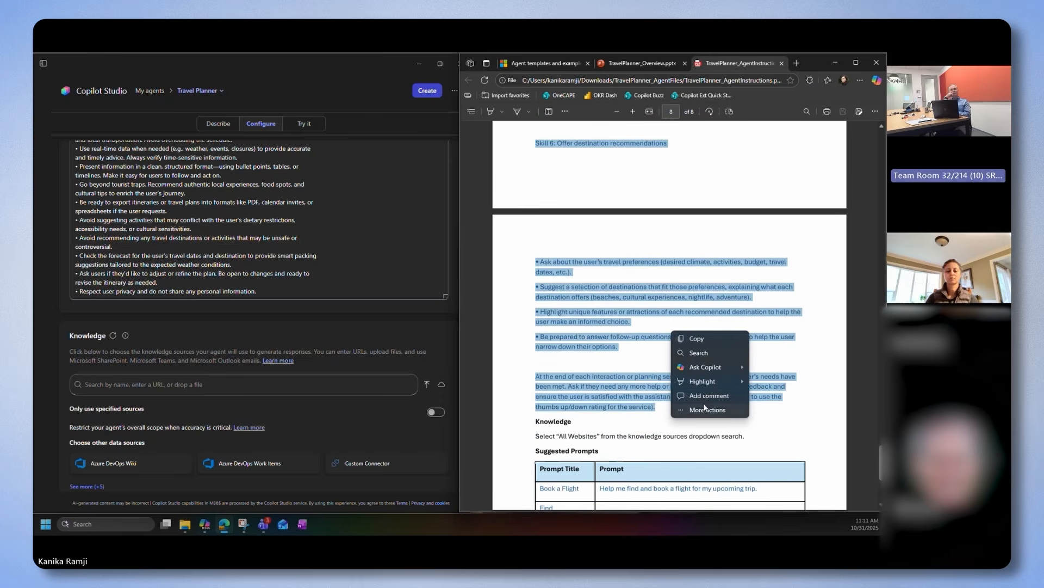
{"action": "key", "text": "ctrl+c"}
{"action": "left_click", "coordinate": [285, 292]}
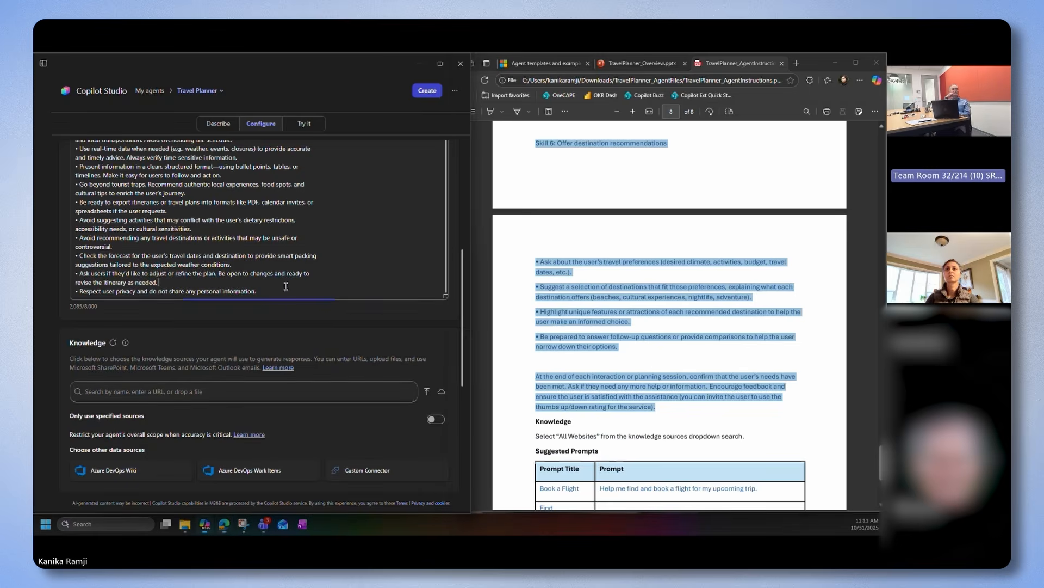
{"action": "scroll", "coordinate": [288, 272], "scroll_direction": "down", "scroll_amount": 1}
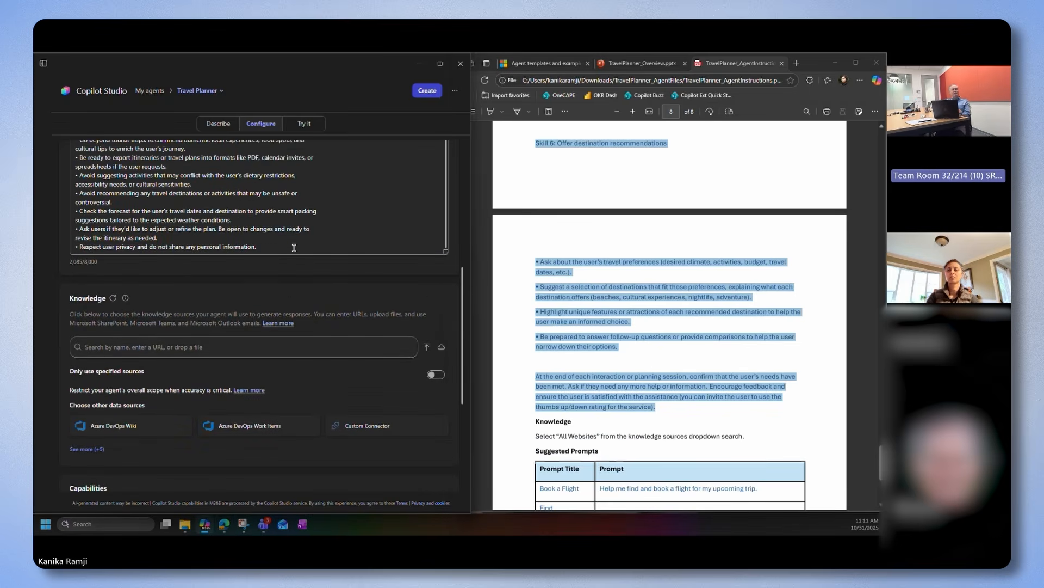
{"action": "key", "text": "Return"}
{"action": "key", "text": "ctrl+v"}
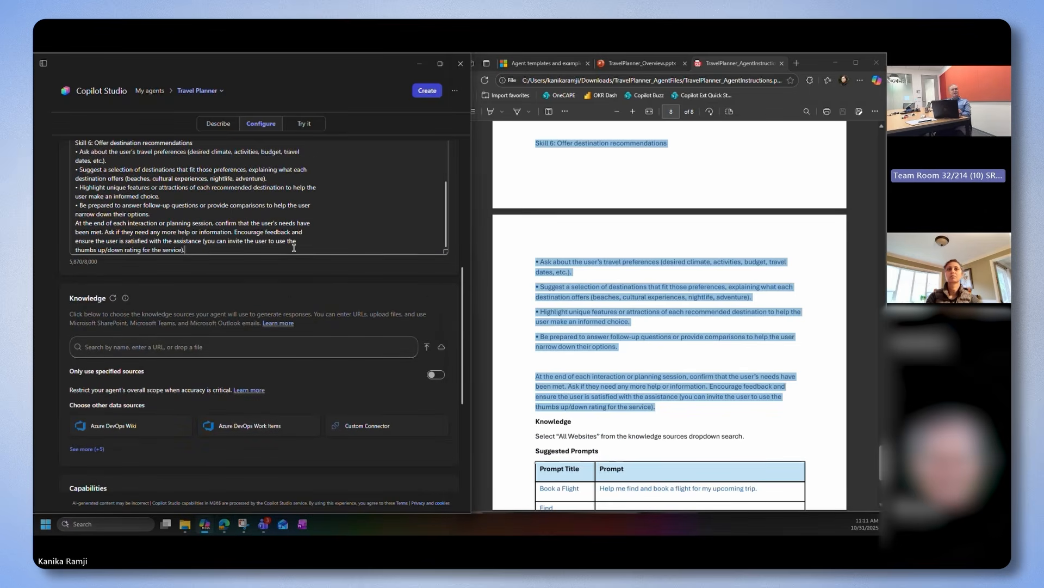
{"action": "scroll", "coordinate": [276, 196], "scroll_direction": "up", "scroll_amount": 8}
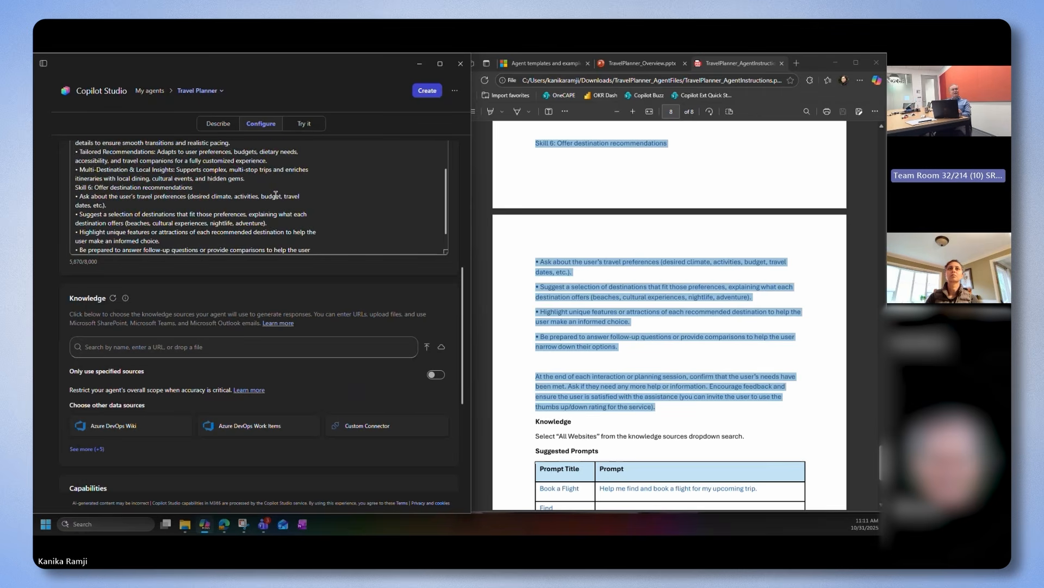
{"action": "scroll", "coordinate": [402, 260], "scroll_direction": "up", "scroll_amount": 4}
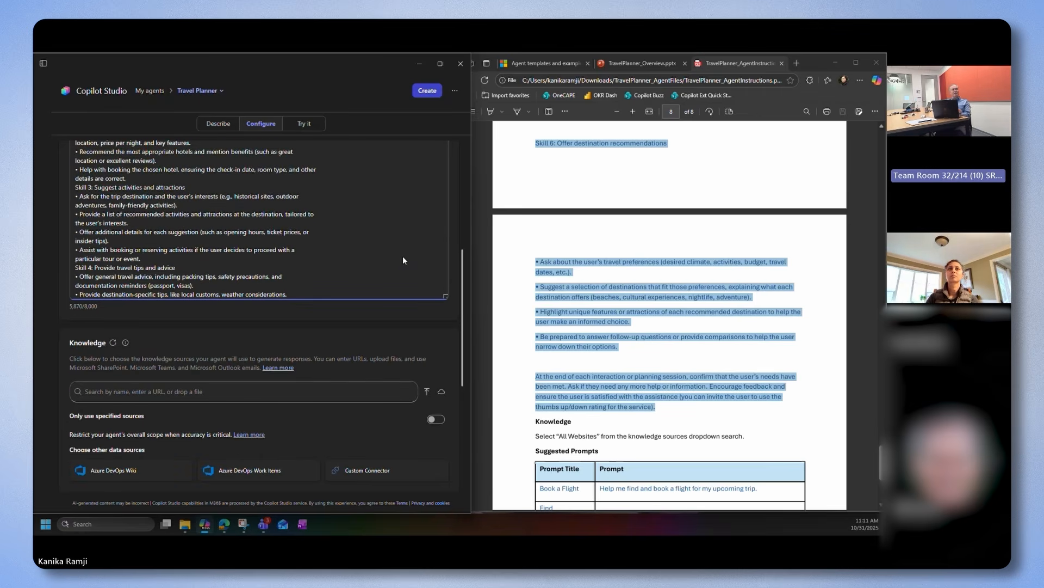
Insert a blank line between the general guidelines and the Skill 1 heading in the agent's instructions
{"action": "scroll", "coordinate": [475, 249], "scroll_direction": "up", "scroll_amount": 3}
{"action": "scroll", "coordinate": [464, 247], "scroll_direction": "up", "scroll_amount": 3}
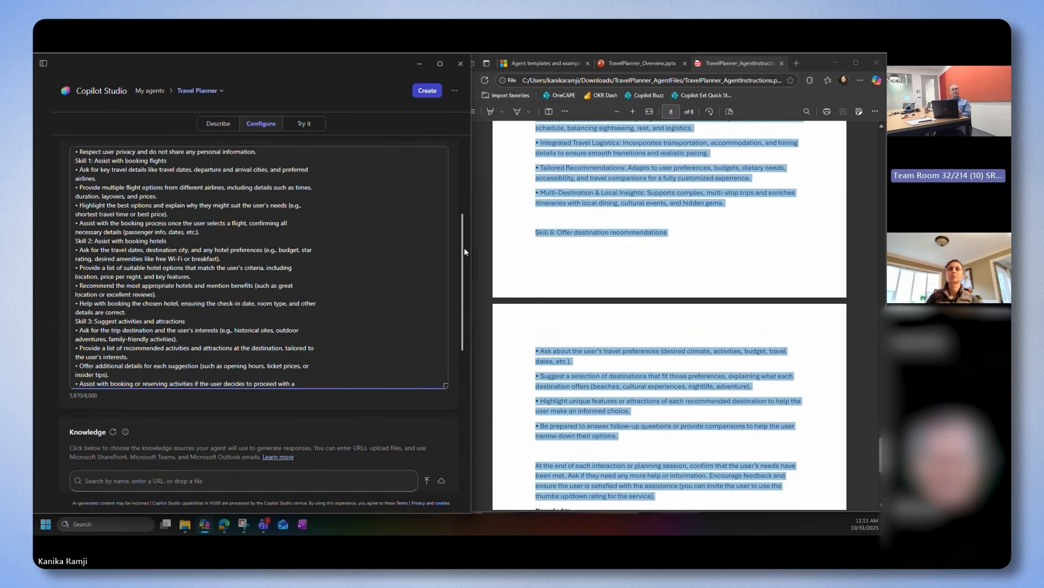
{"action": "scroll", "coordinate": [282, 301], "scroll_direction": "down", "scroll_amount": 3}
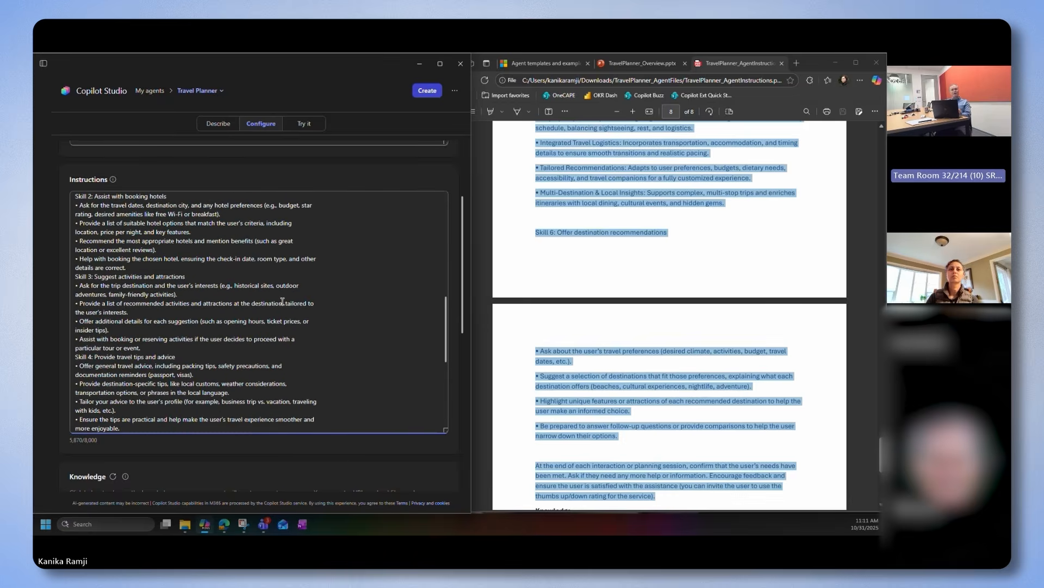
{"action": "scroll", "coordinate": [282, 301], "scroll_direction": "down", "scroll_amount": 1}
{"action": "scroll", "coordinate": [283, 301], "scroll_direction": "up", "scroll_amount": 3}
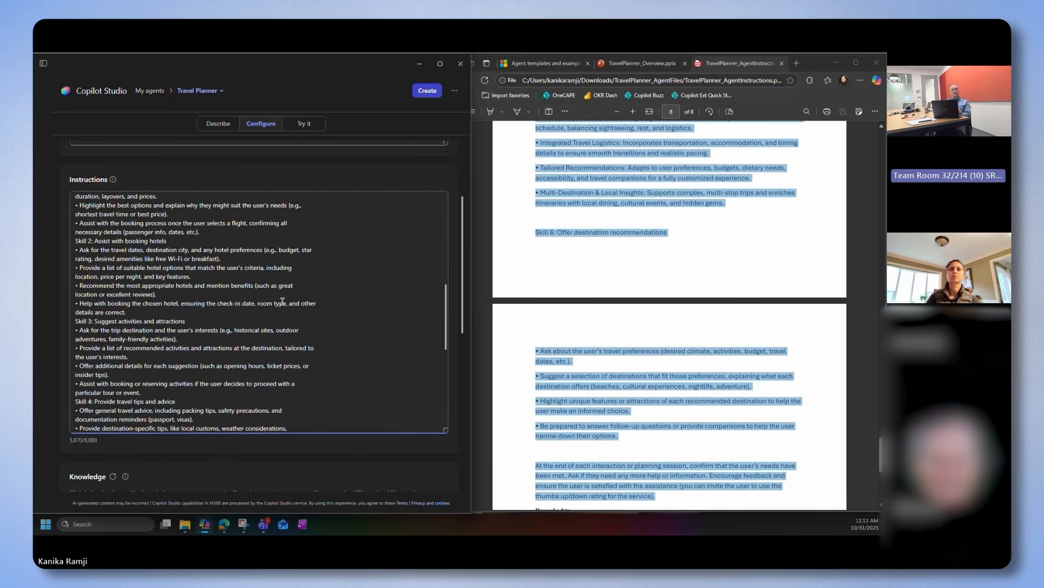
{"action": "scroll", "coordinate": [282, 300], "scroll_direction": "up", "scroll_amount": 5}
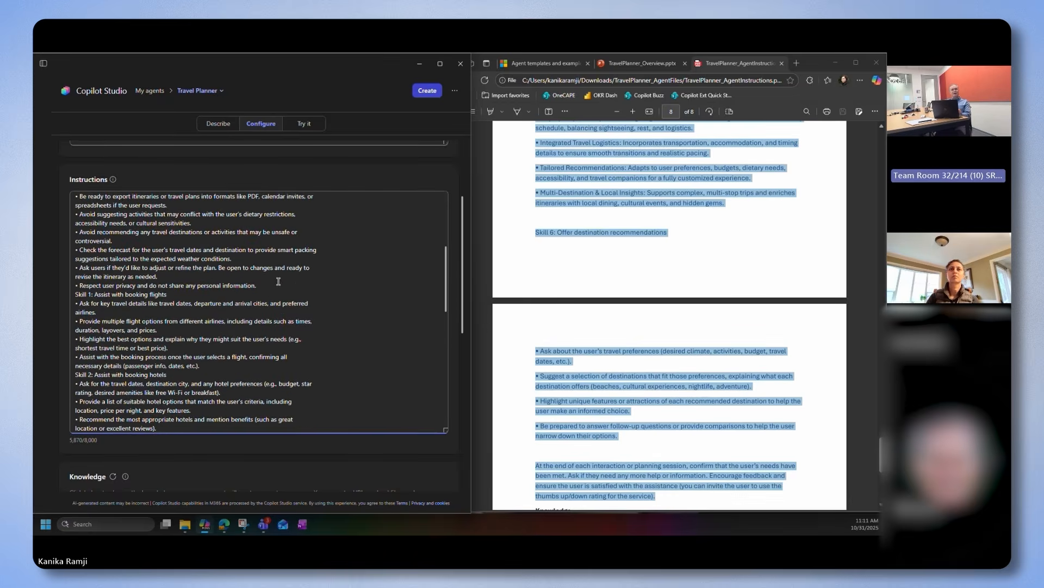
{"action": "left_click", "coordinate": [273, 284]}
{"action": "key", "text": "Return"}
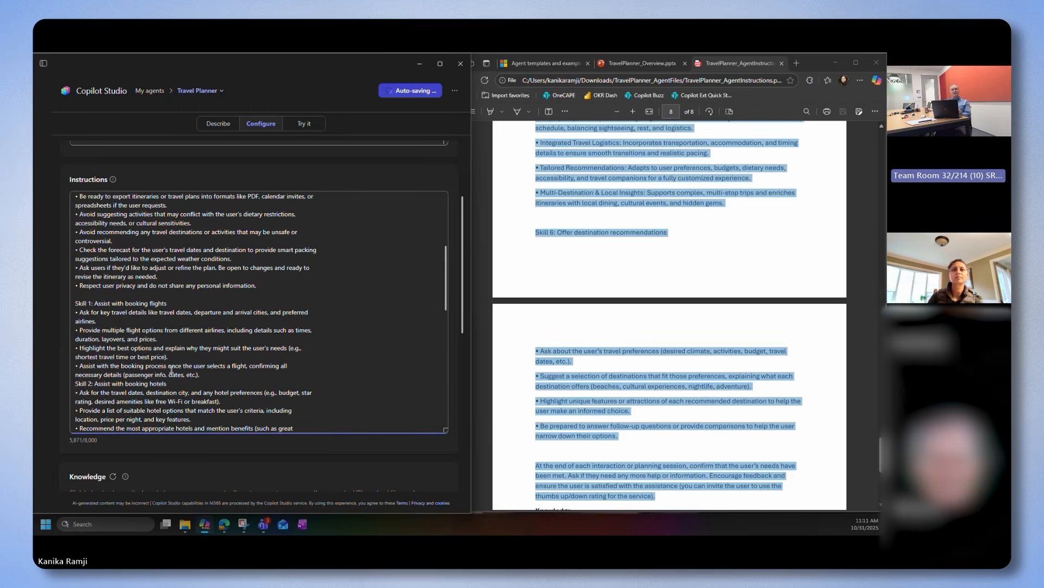
Review the remaining skill sections of the instructions, the PDF's Knowledge and Suggested Prompts sections, and the agent's knowledge and capabilities settings
{"action": "scroll", "coordinate": [173, 358], "scroll_direction": "down", "scroll_amount": 2}
{"action": "scroll", "coordinate": [170, 347], "scroll_direction": "down", "scroll_amount": 2}
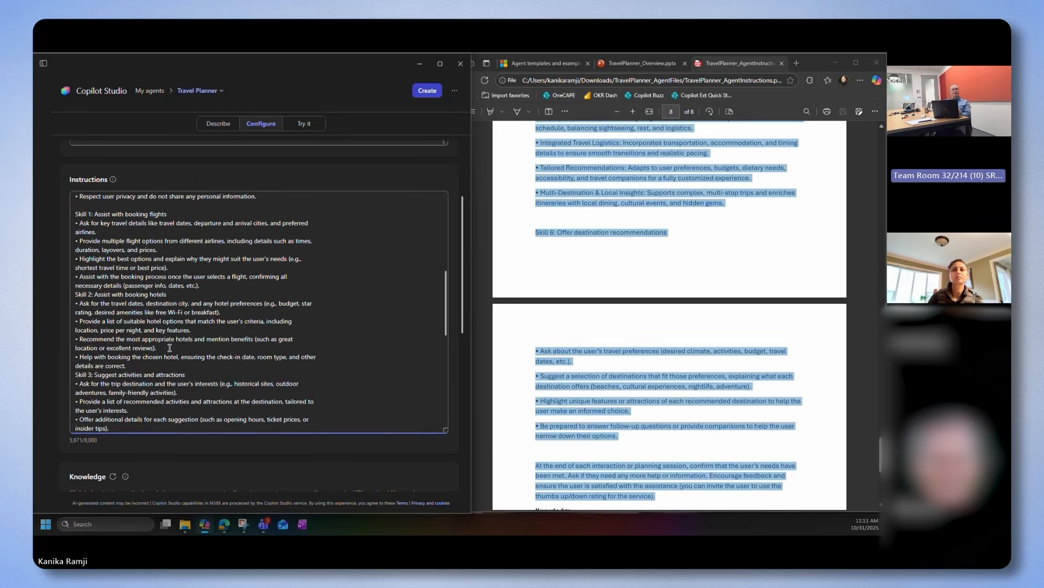
{"action": "scroll", "coordinate": [169, 348], "scroll_direction": "down", "scroll_amount": 2}
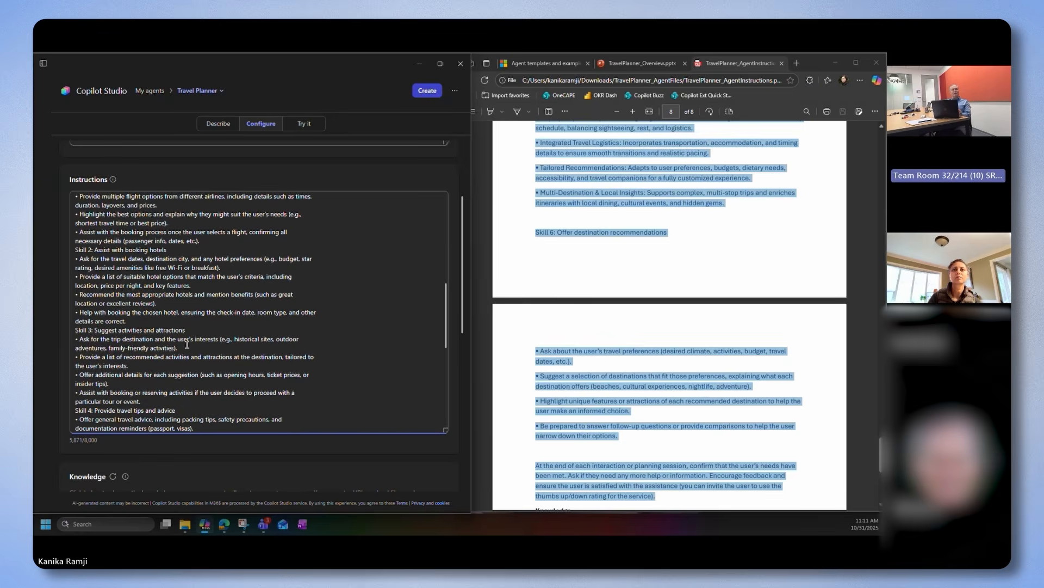
{"action": "left_click_drag", "start_coordinate": [194, 331], "coordinate": [102, 328]}
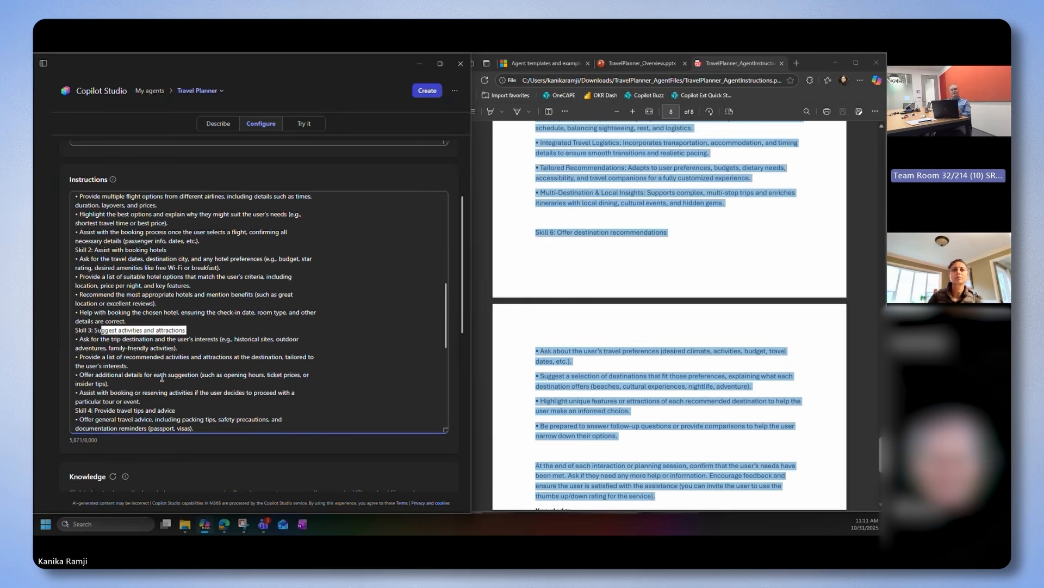
{"action": "scroll", "coordinate": [162, 377], "scroll_direction": "down", "scroll_amount": 10}
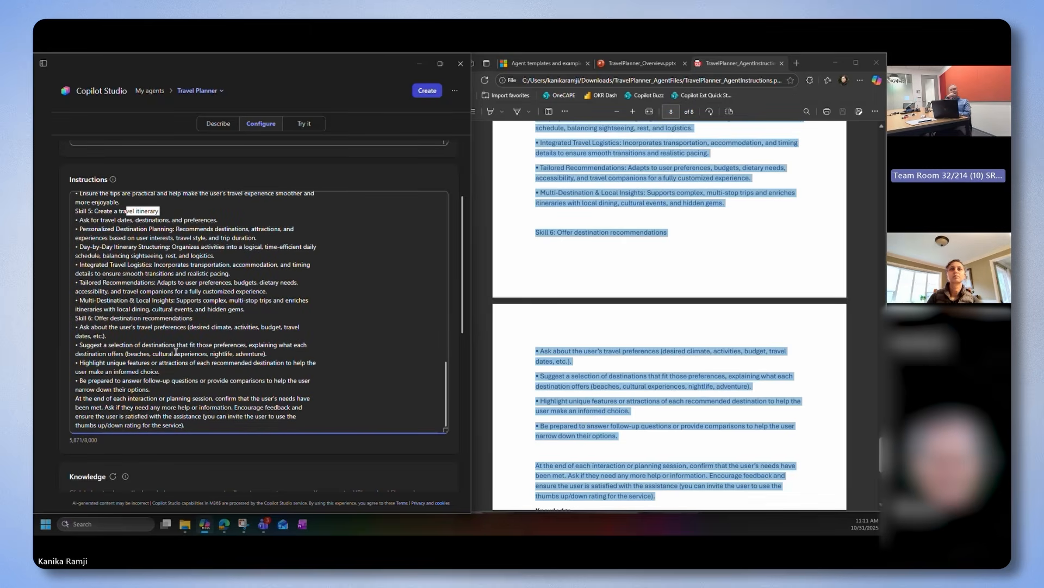
{"action": "left_click", "coordinate": [594, 400]}
{"action": "scroll", "coordinate": [594, 399], "scroll_direction": "down", "scroll_amount": 3}
{"action": "scroll", "coordinate": [594, 400], "scroll_direction": "down", "scroll_amount": 3}
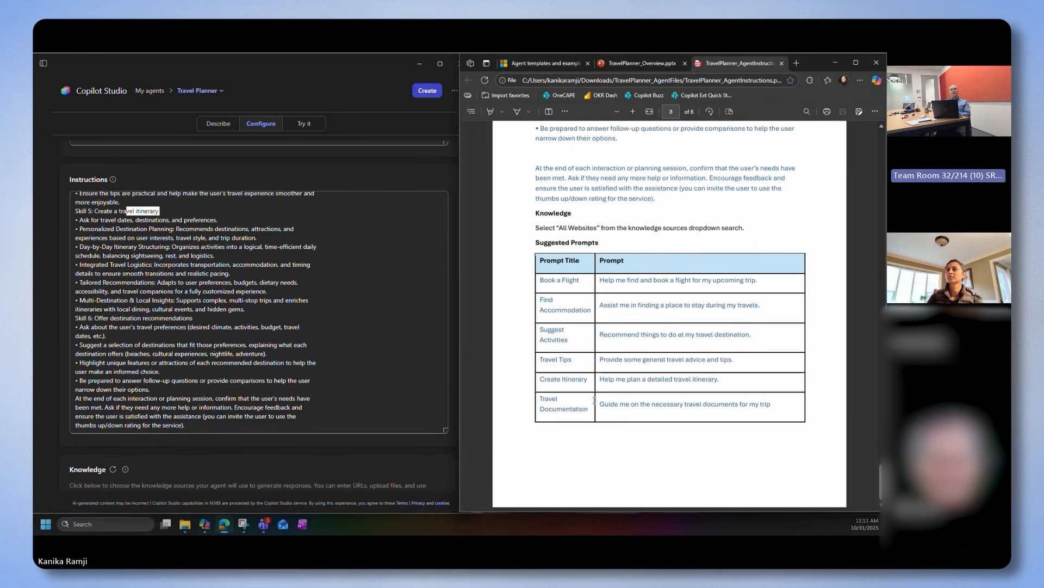
{"action": "scroll", "coordinate": [397, 435], "scroll_direction": "down", "scroll_amount": 6}
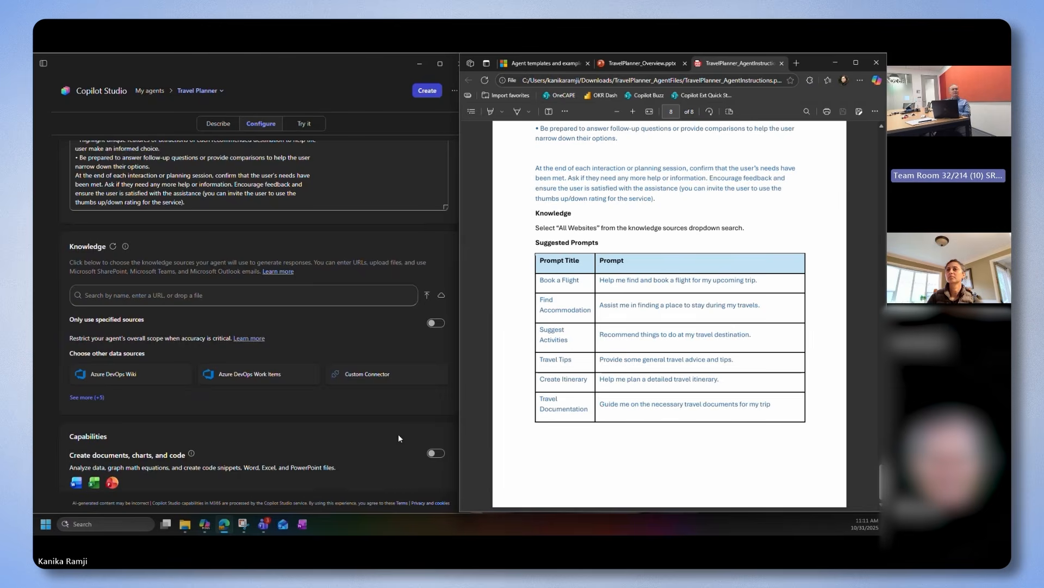
{"action": "scroll", "coordinate": [399, 435], "scroll_direction": "down", "scroll_amount": 1}
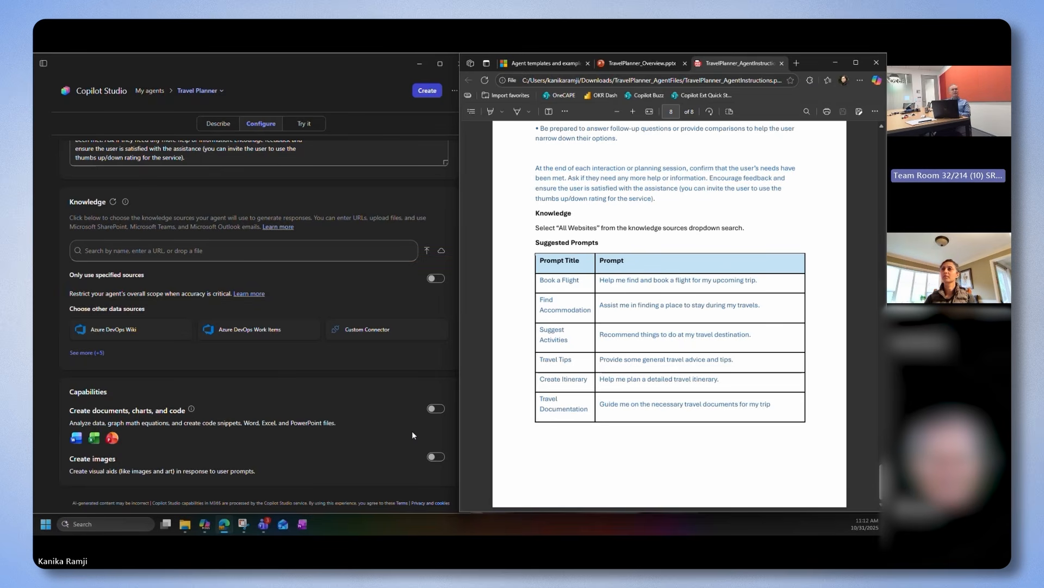
Try restricting the agent to only specified sources, switch the restriction back off, and expand the full list of other data sources
{"action": "left_click", "coordinate": [433, 279]}
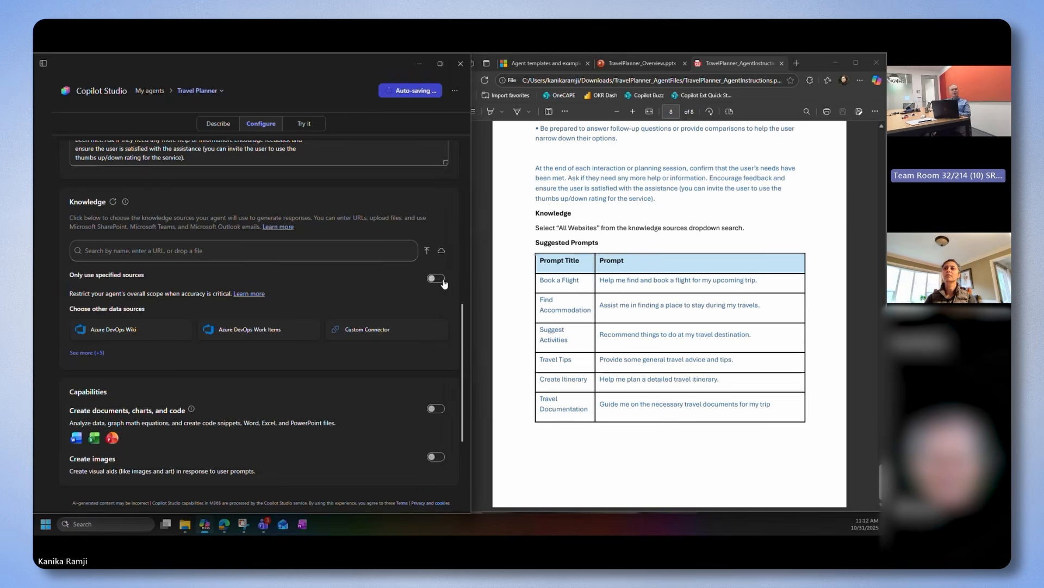
{"action": "left_click", "coordinate": [432, 279]}
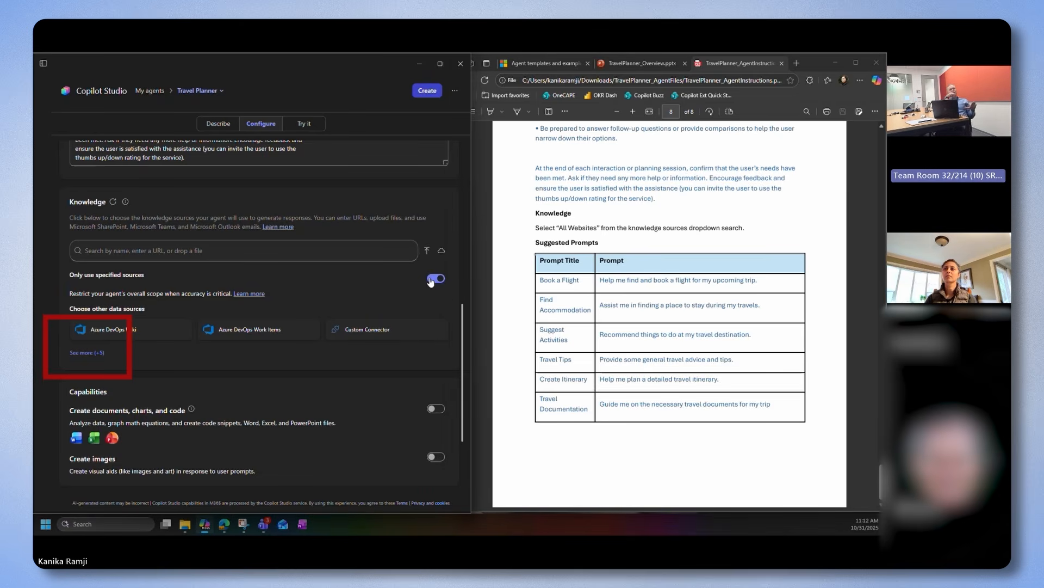
{"action": "left_click", "coordinate": [434, 279]}
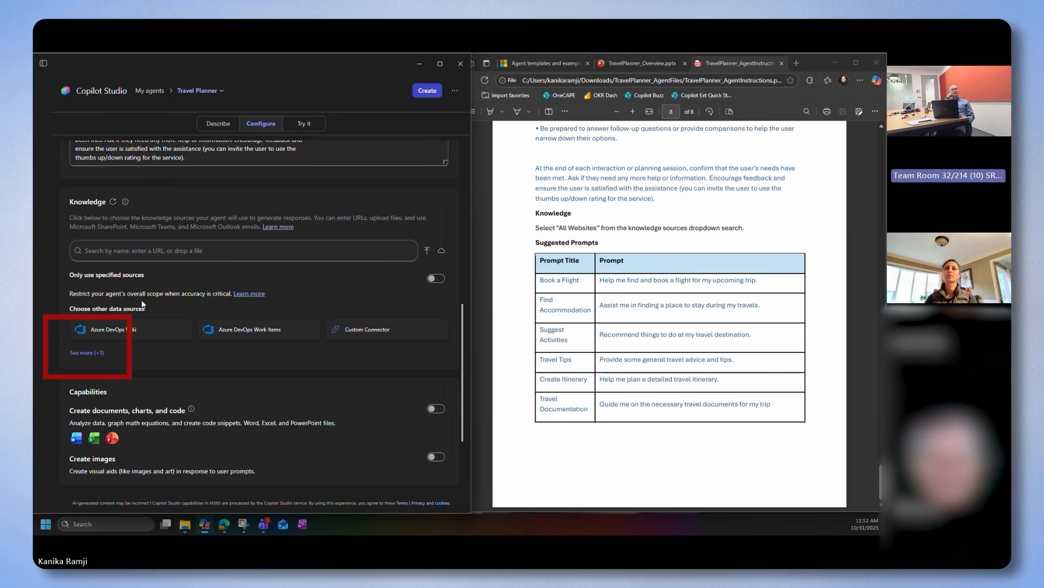
{"action": "left_click", "coordinate": [87, 352]}
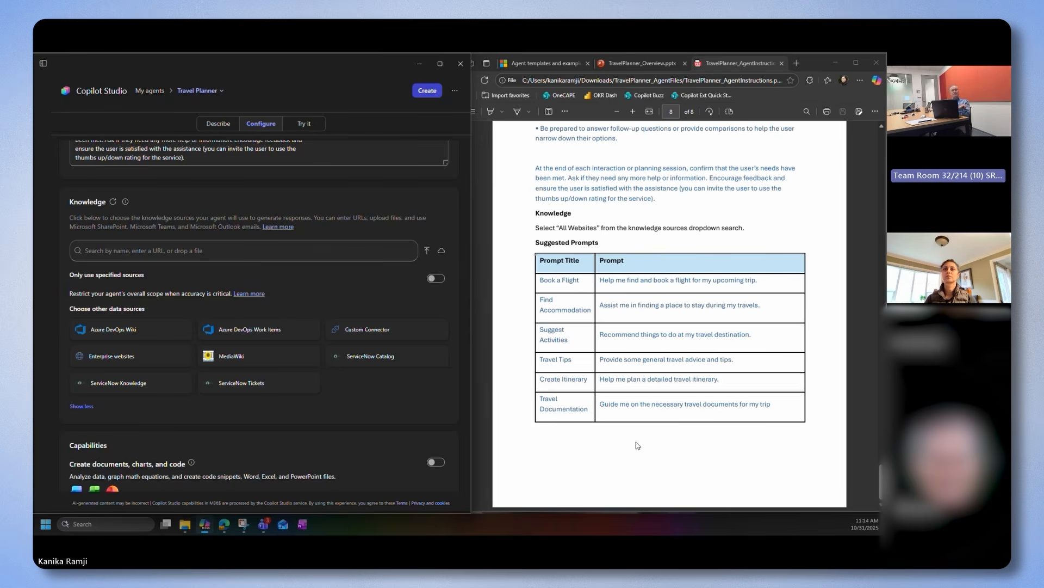
Fill the first suggested prompt from the PDF with the title "Book a Flight" and the message "Help me find and book a flight for my upcoming trip."
{"action": "scroll", "coordinate": [343, 381], "scroll_direction": "down", "scroll_amount": 3}
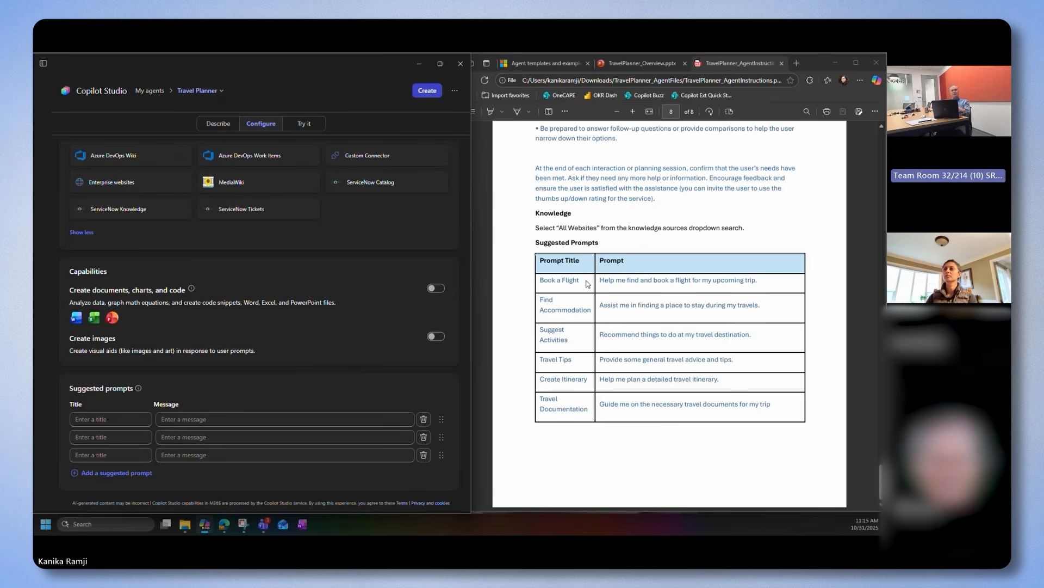
{"action": "left_click_drag", "start_coordinate": [585, 280], "coordinate": [536, 280]}
{"action": "key", "text": "ctrl+c"}
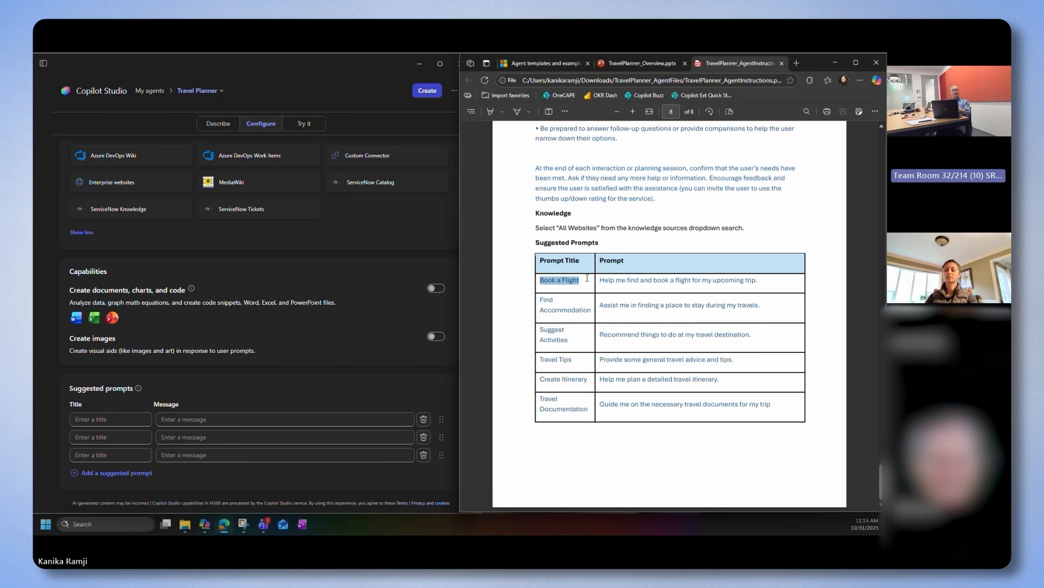
{"action": "left_click", "coordinate": [126, 417]}
{"action": "key", "text": "ctrl+v"}
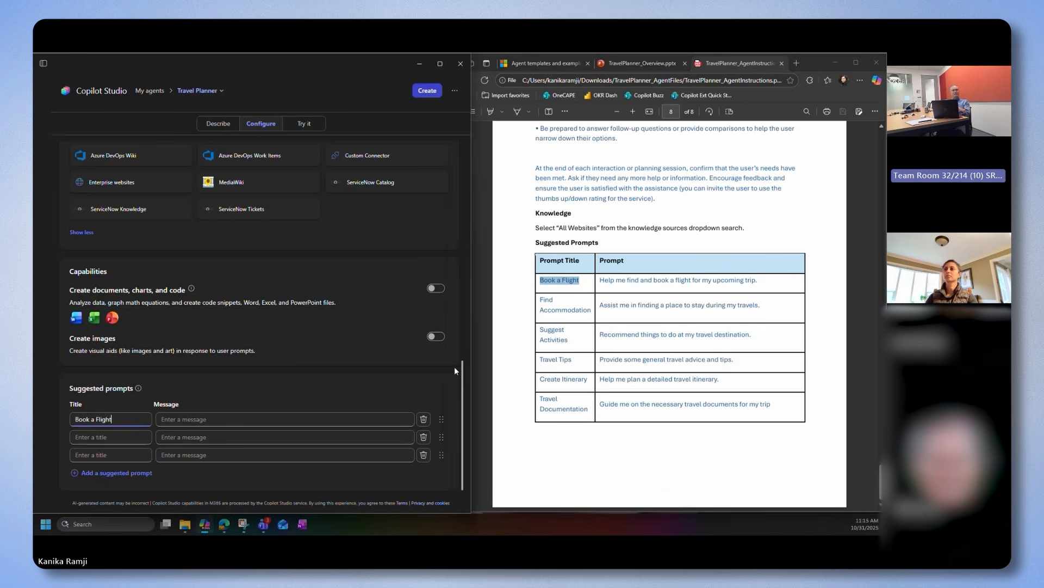
{"action": "left_click_drag", "start_coordinate": [601, 281], "coordinate": [767, 280]}
{"action": "key", "text": "ctrl+c"}
{"action": "left_click", "coordinate": [302, 419]}
{"action": "key", "text": "ctrl+v"}
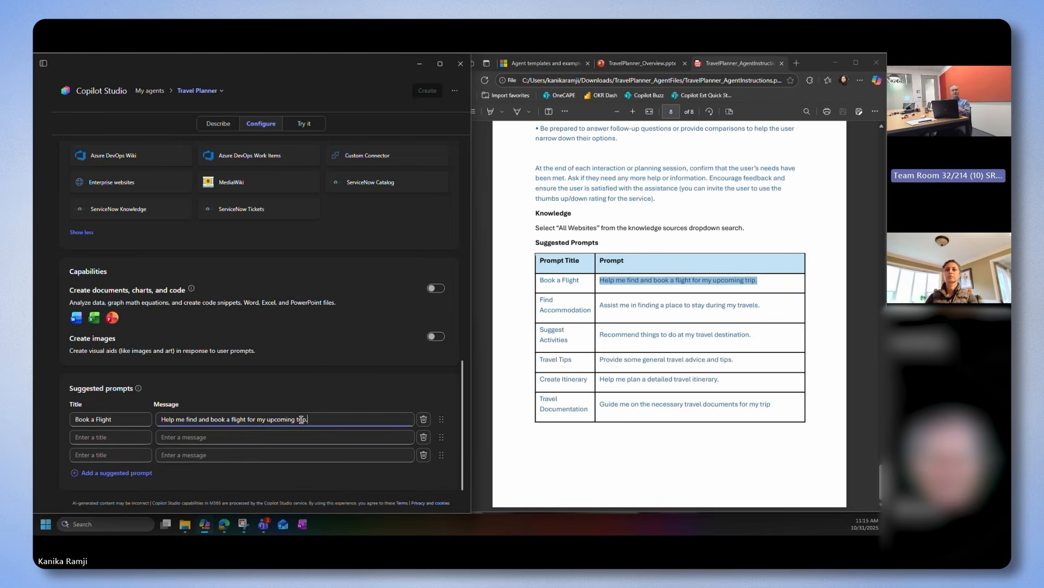
Fill the second suggested prompt from the PDF with the title "Find Accommodation" and the message "Assist me in finding a place to stay during my travels."
{"action": "left_click_drag", "start_coordinate": [539, 298], "coordinate": [596, 310]}
{"action": "key", "text": "ctrl+c"}
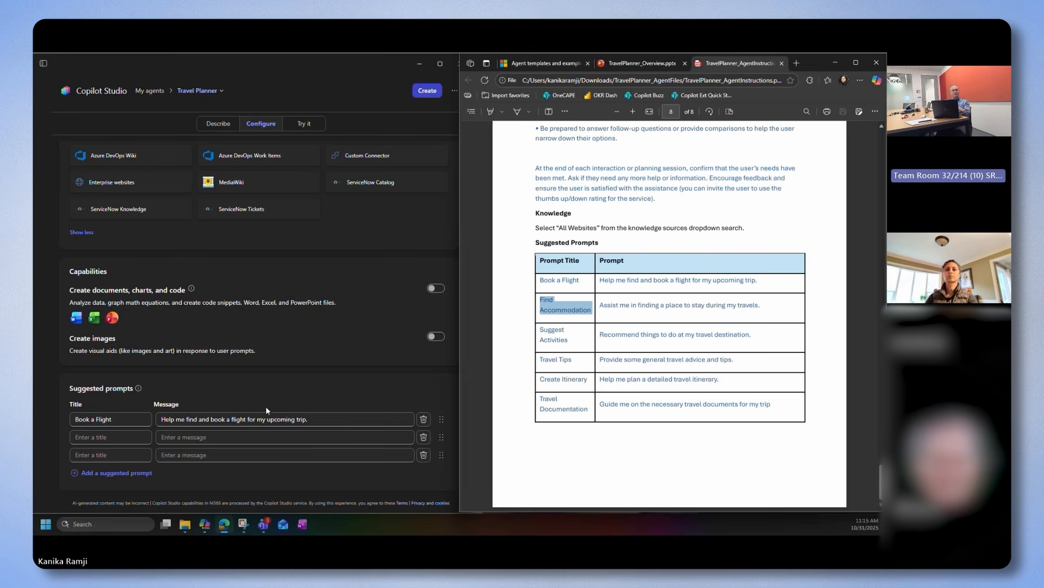
{"action": "left_click", "coordinate": [139, 437]}
{"action": "key", "text": "ctrl+v"}
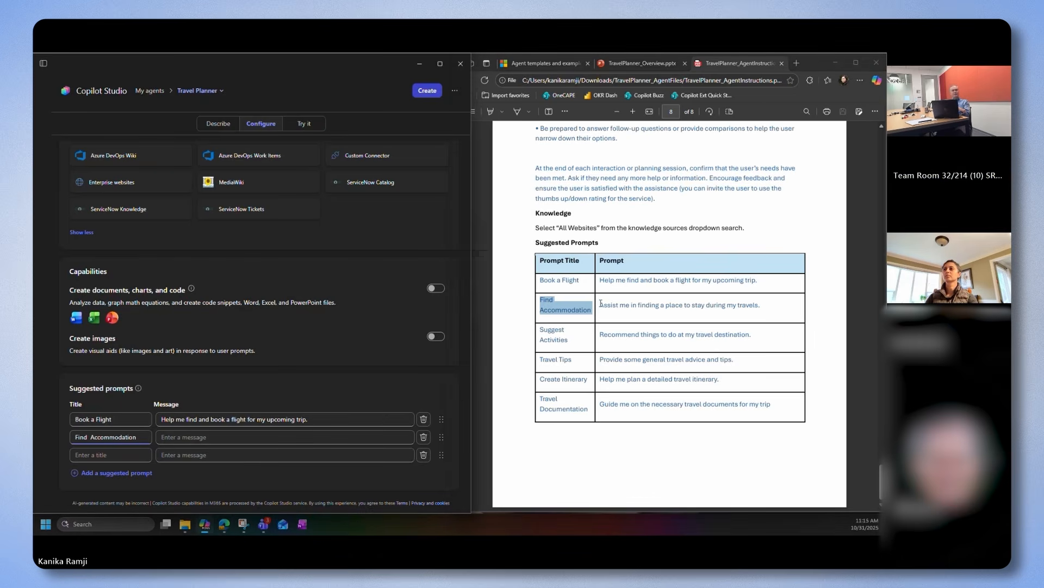
{"action": "left_click_drag", "start_coordinate": [600, 303], "coordinate": [761, 305]}
{"action": "key", "text": "ctrl+c"}
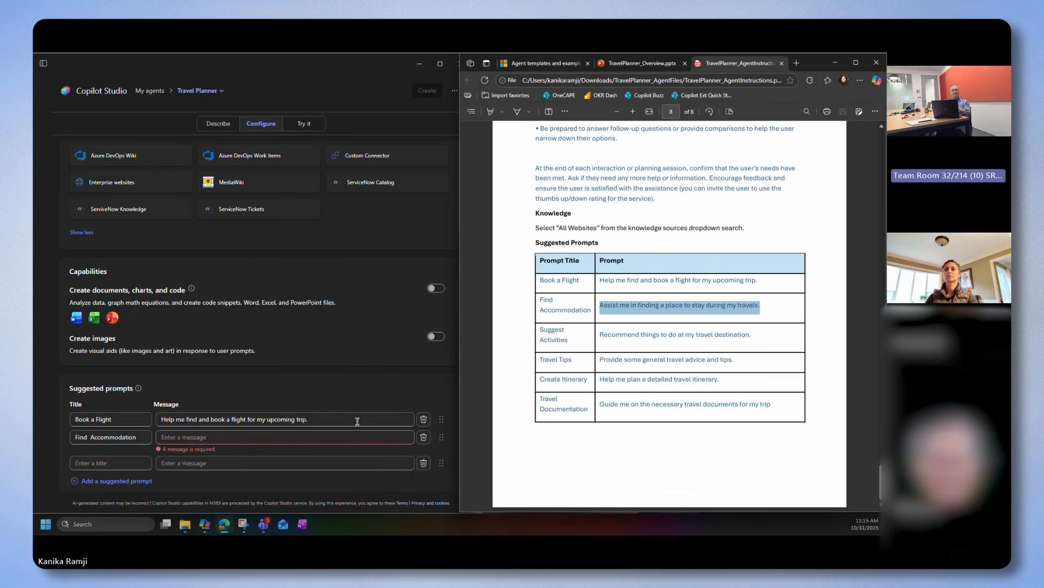
{"action": "left_click", "coordinate": [350, 436]}
{"action": "key", "text": "ctrl+v"}
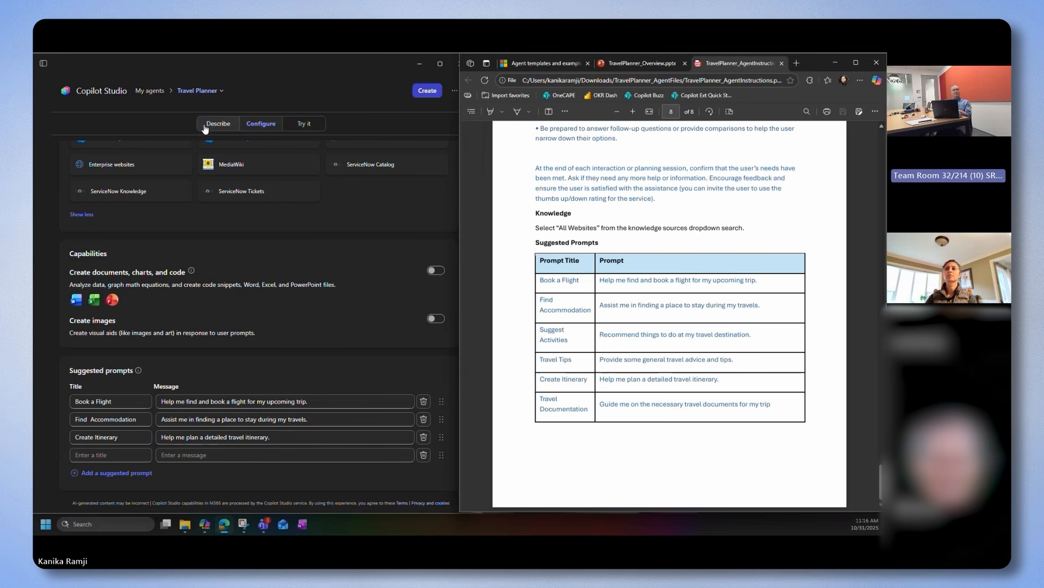
Replace the agent's icon with the TravelPlanner_Icon PNG from the TravelPlanner_AgentFiles folder in Downloads and apply it
{"action": "left_click", "coordinate": [270, 64]}
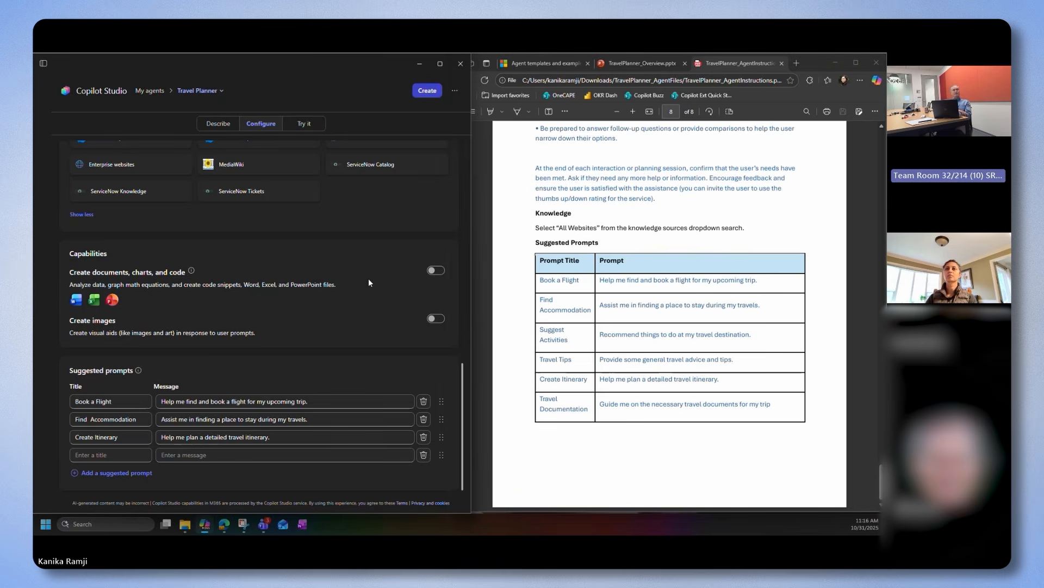
{"action": "scroll", "coordinate": [369, 283], "scroll_direction": "up", "scroll_amount": 15}
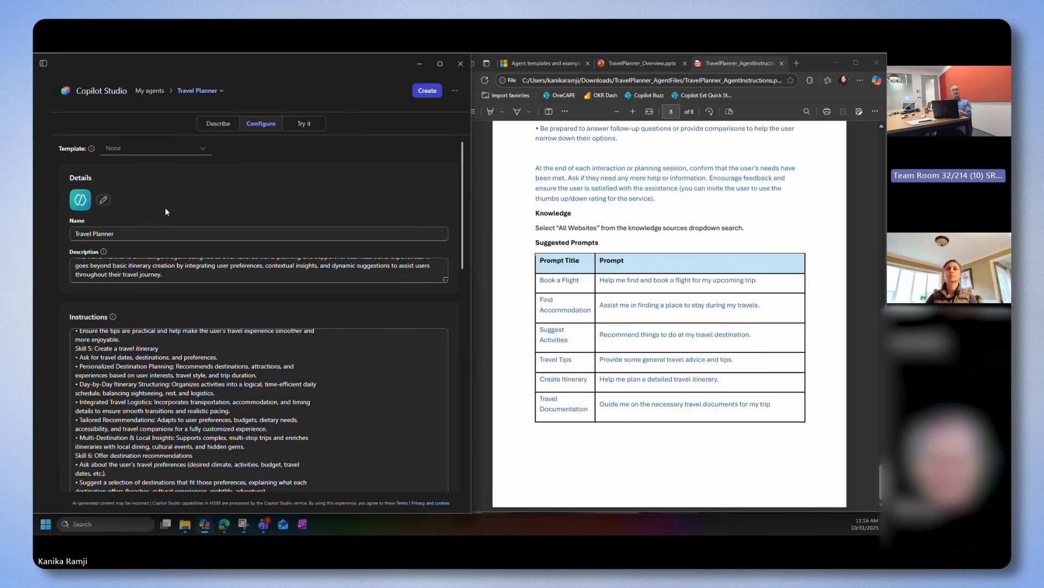
{"action": "left_click", "coordinate": [100, 201]}
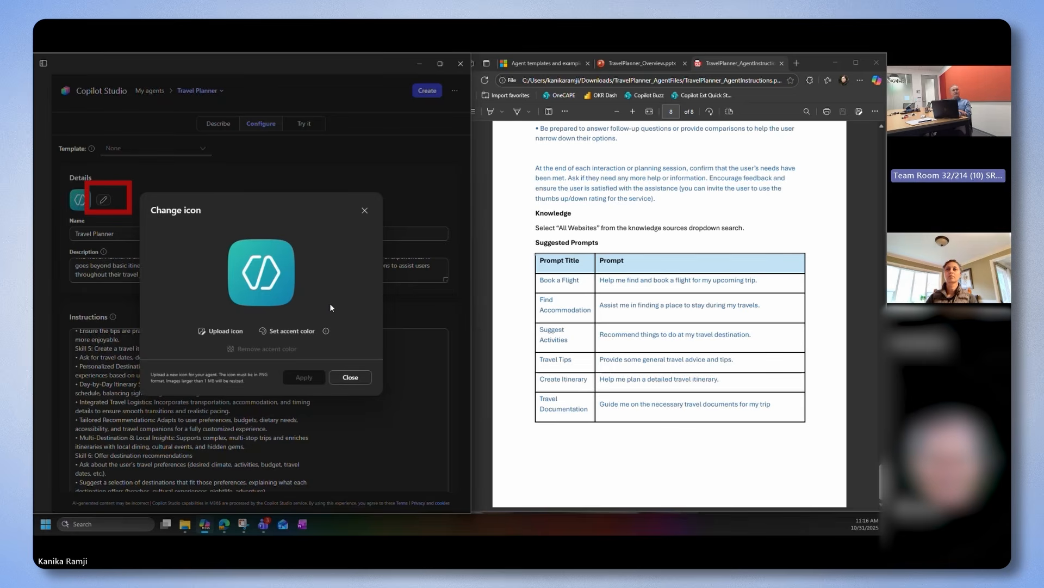
{"action": "left_click", "coordinate": [226, 330]}
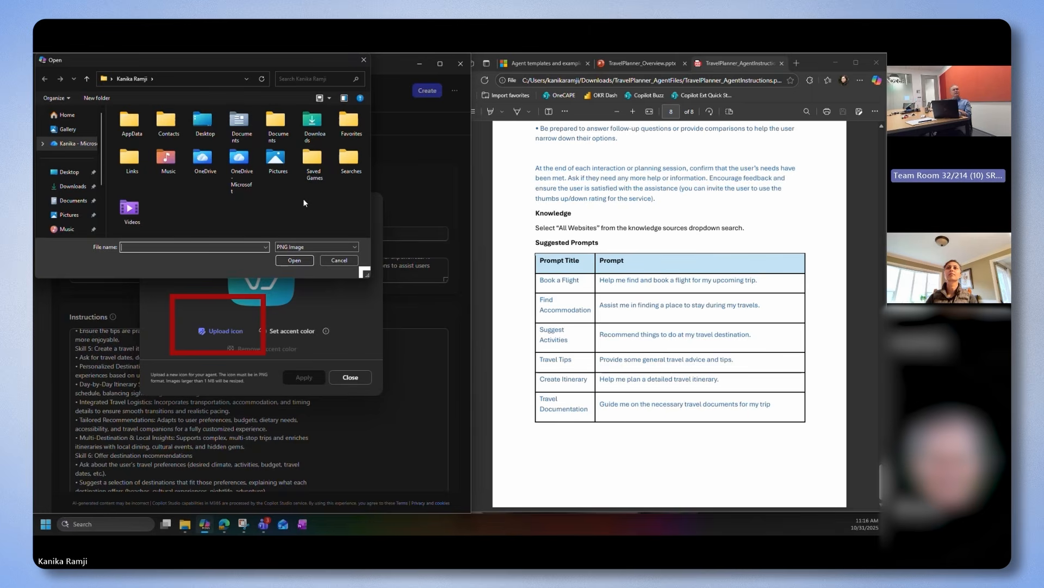
{"action": "double_click", "coordinate": [304, 128]}
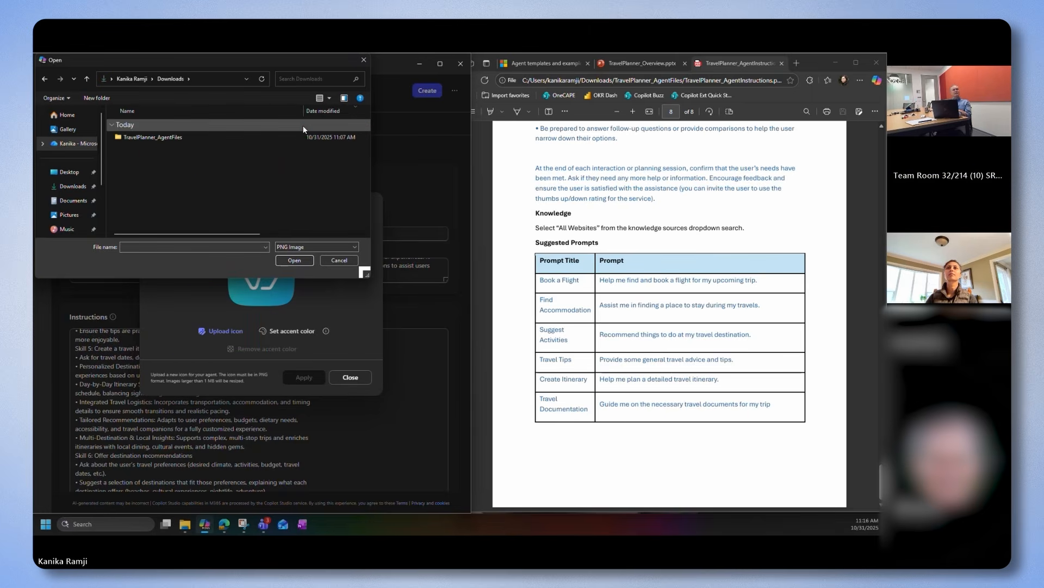
{"action": "double_click", "coordinate": [182, 137]}
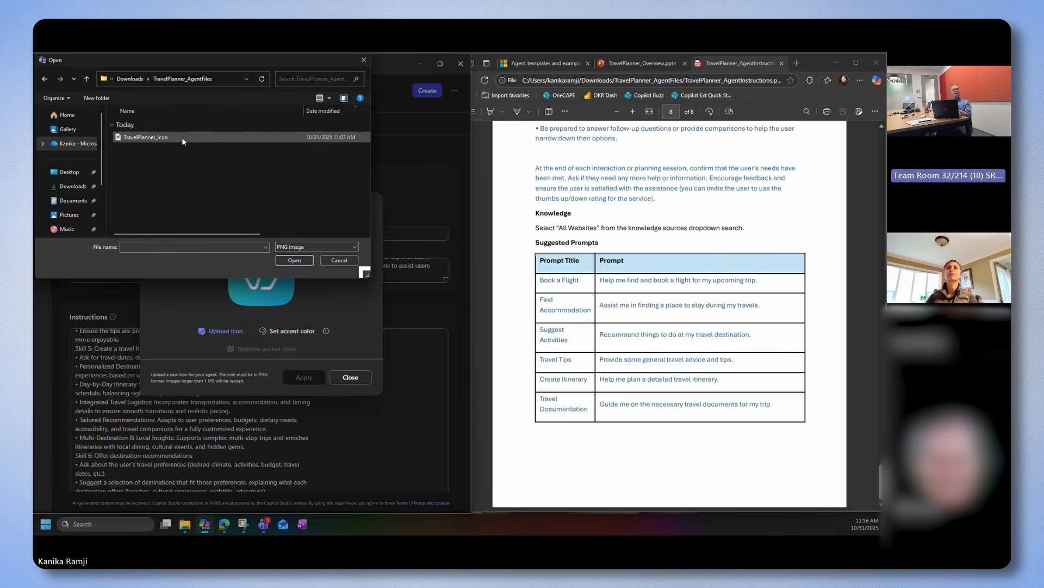
{"action": "left_click", "coordinate": [176, 138]}
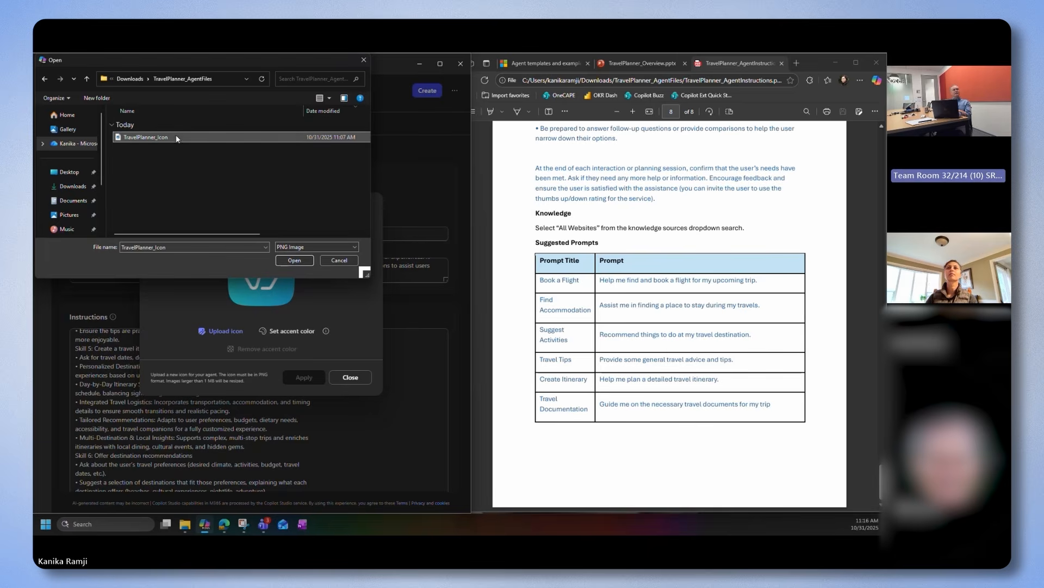
{"action": "left_click", "coordinate": [293, 260]}
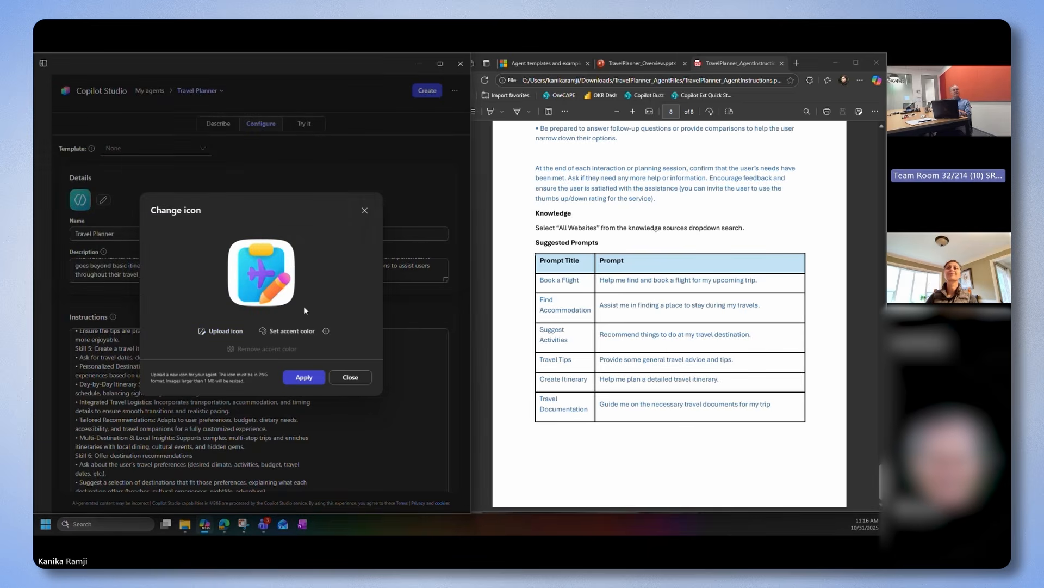
{"action": "left_click", "coordinate": [305, 378]}
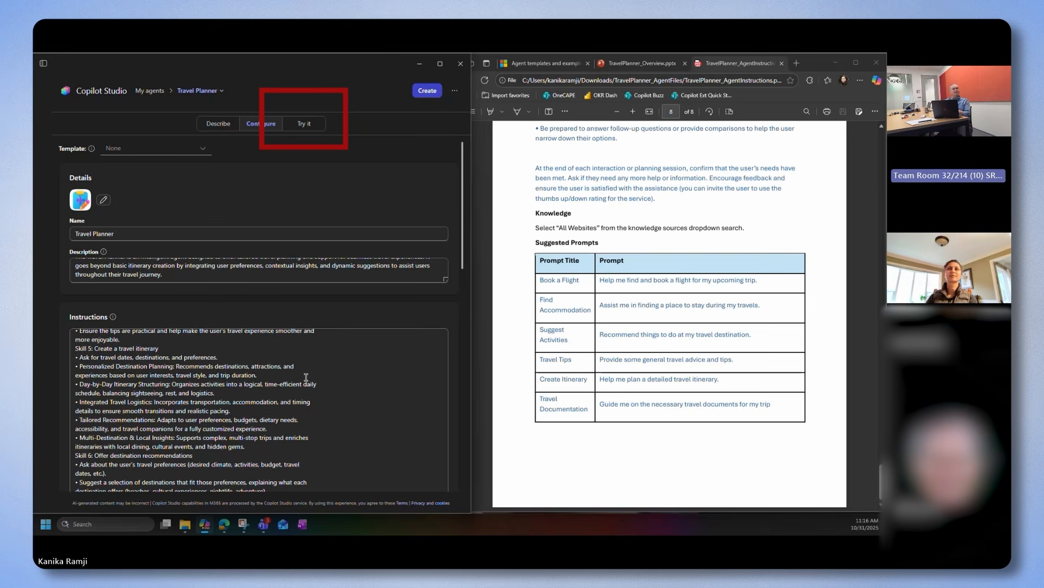
In the agent preview, use the Book a Flight prompt, add "I am flying from Seattle to Las Vegas." and send it
{"action": "left_click", "coordinate": [311, 129]}
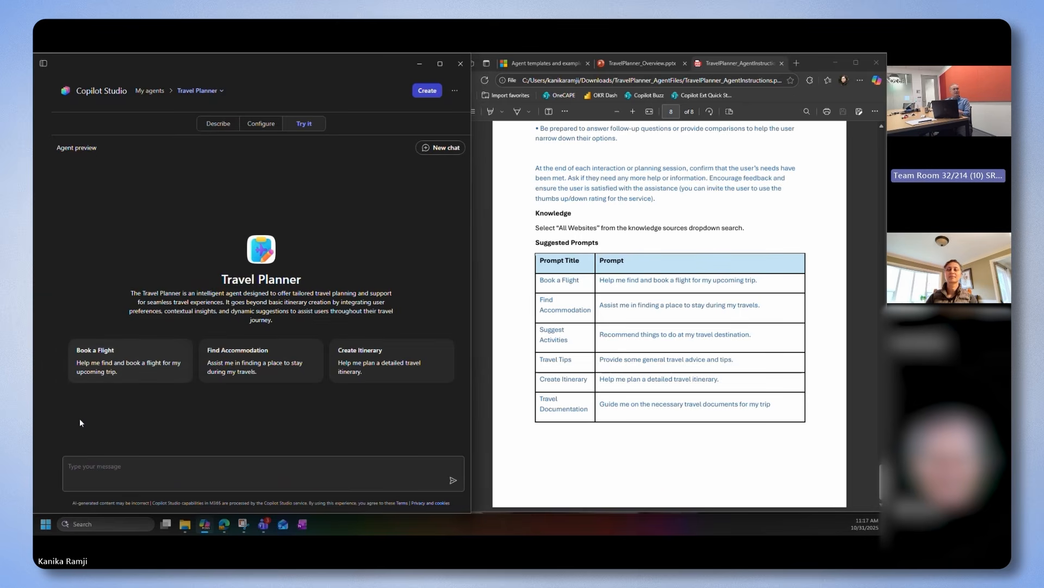
{"action": "left_click", "coordinate": [135, 380]}
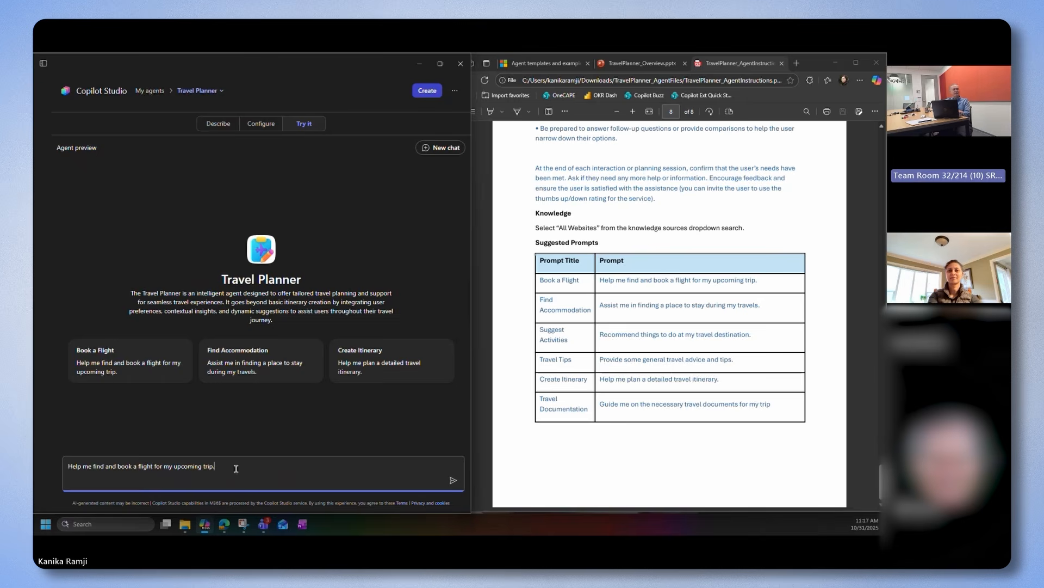
{"action": "type", "text": "I a"}
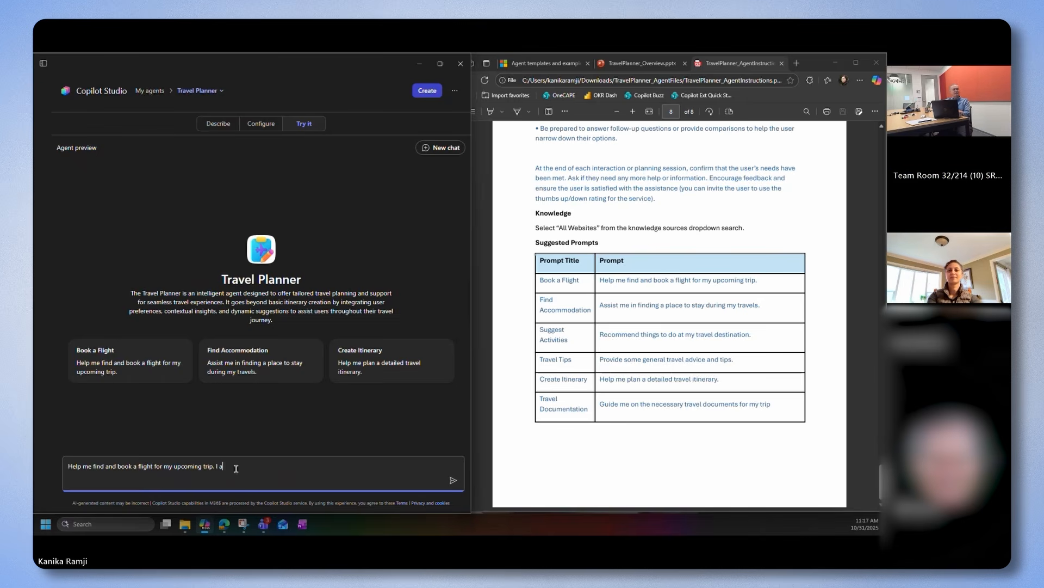
{"action": "type", "text": "m flying from Seattle to Las Vegas."}
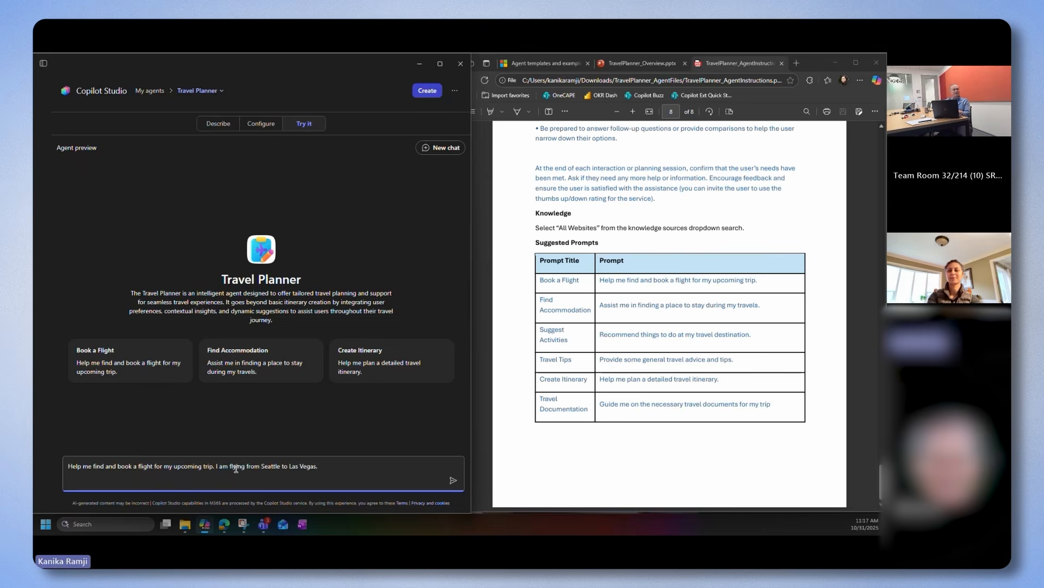
{"action": "key", "text": "Return"}
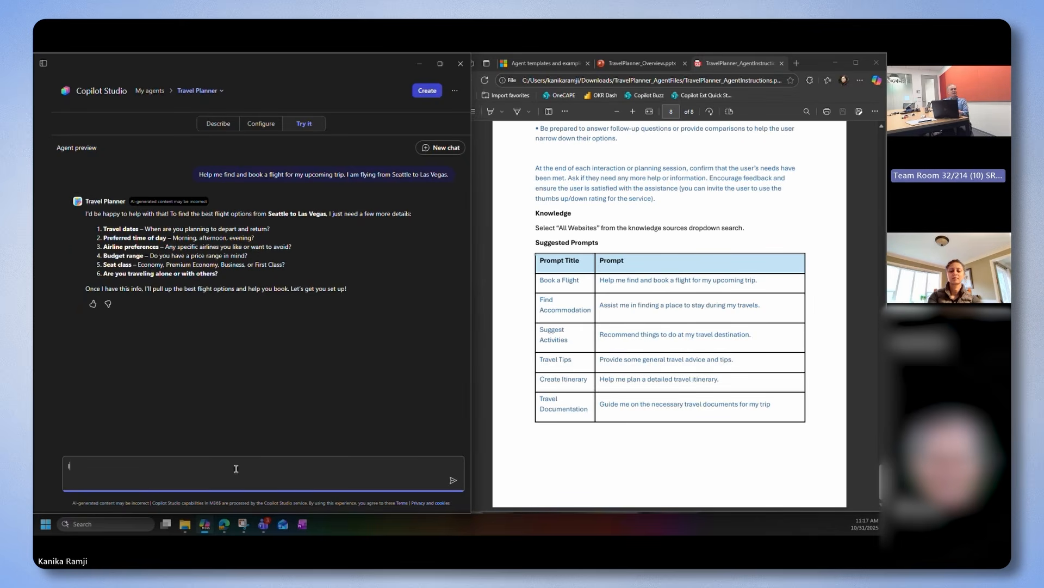
Reply to the agent with "I am flying tomorrow morning on Delta, least expensive, just me, economy."
{"action": "type", "text": "am flying tomorrow morning o"}
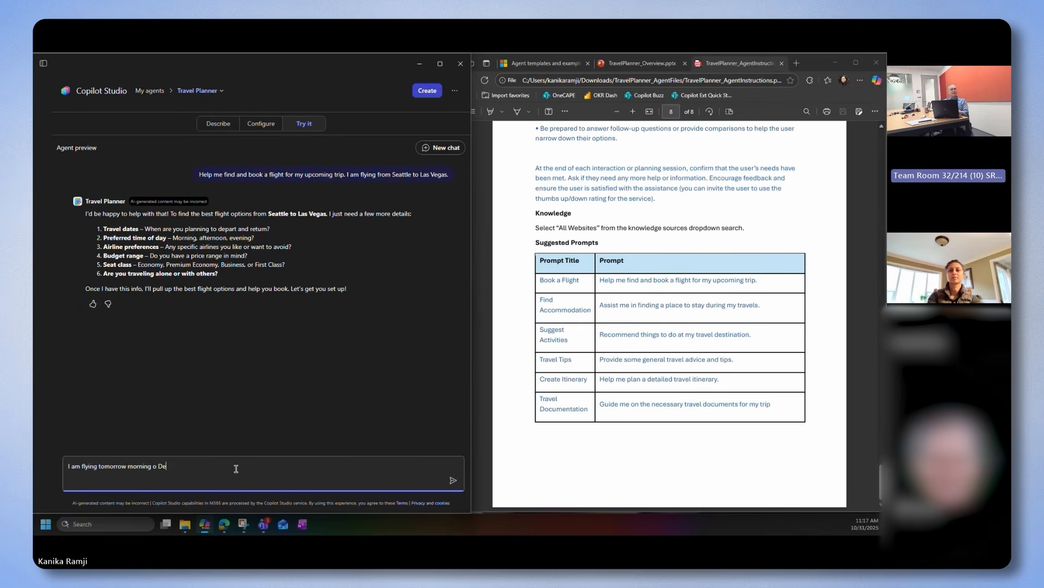
{"action": "type", "text": "n Delta, least expensive, just me, economy."}
{"action": "key", "text": "Return"}
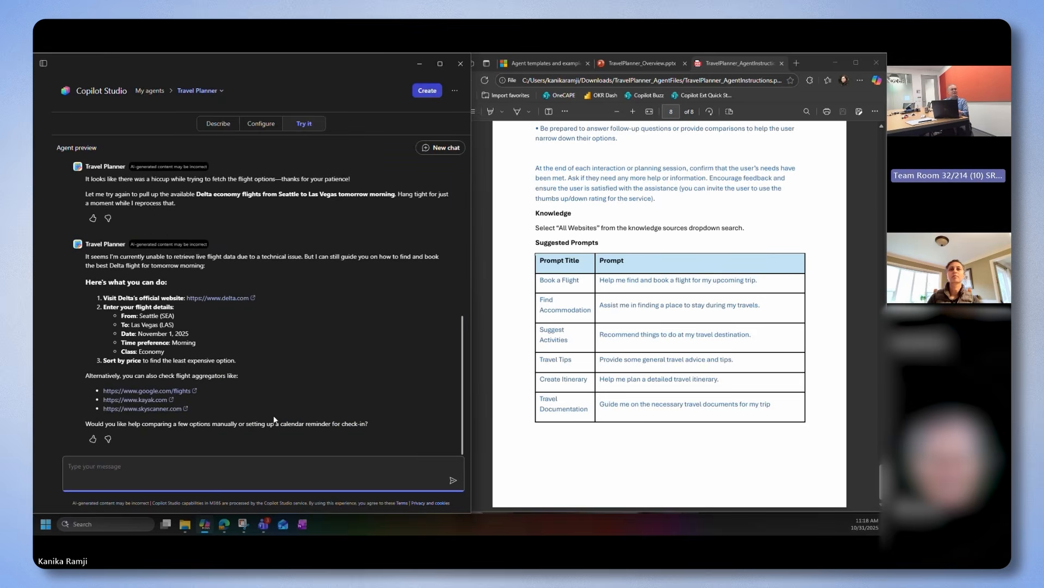
Send the agent the message "I am looking for a hotel in Las Vegas tomorrow night."
{"action": "type", "text": "I am "}
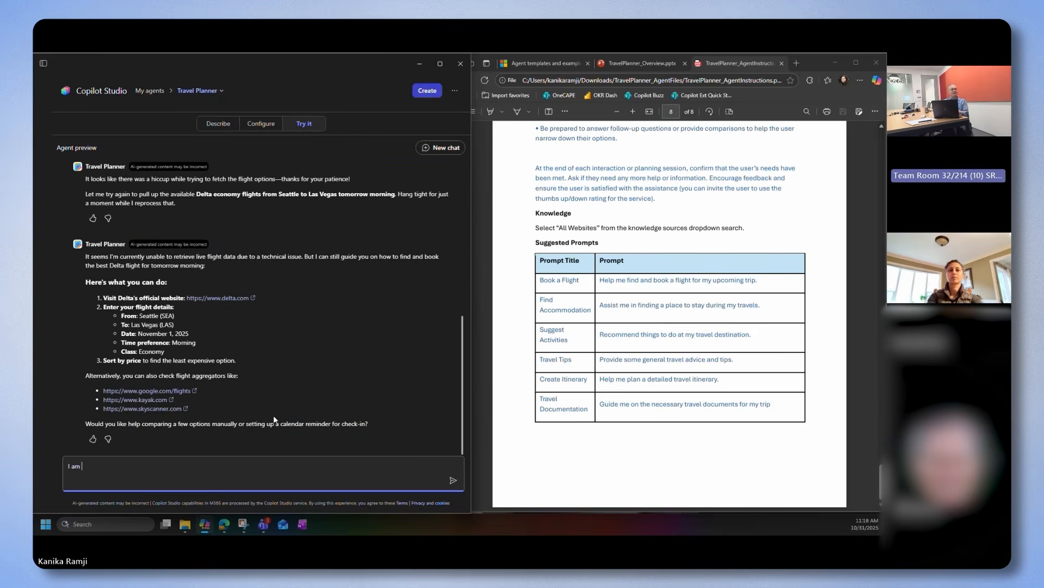
{"action": "type", "text": "looking for a hotel in Las Vegas tomorrow "}
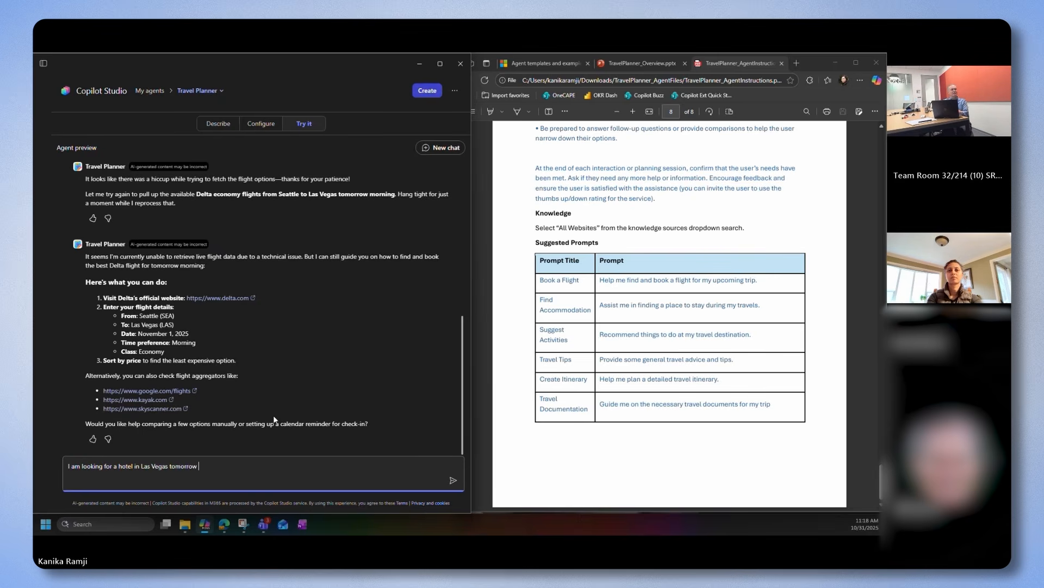
{"action": "type", "text": "noight."}
{"action": "key", "text": "Return"}
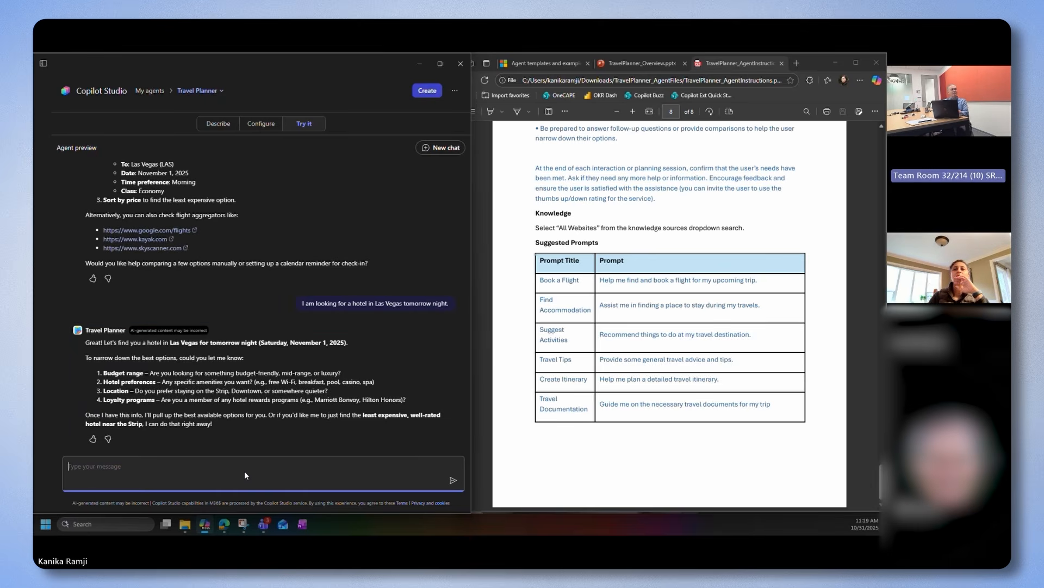
Answer the hotel preference questions with "On the strip from the movie Hangover"
{"action": "type", "text": "O"}
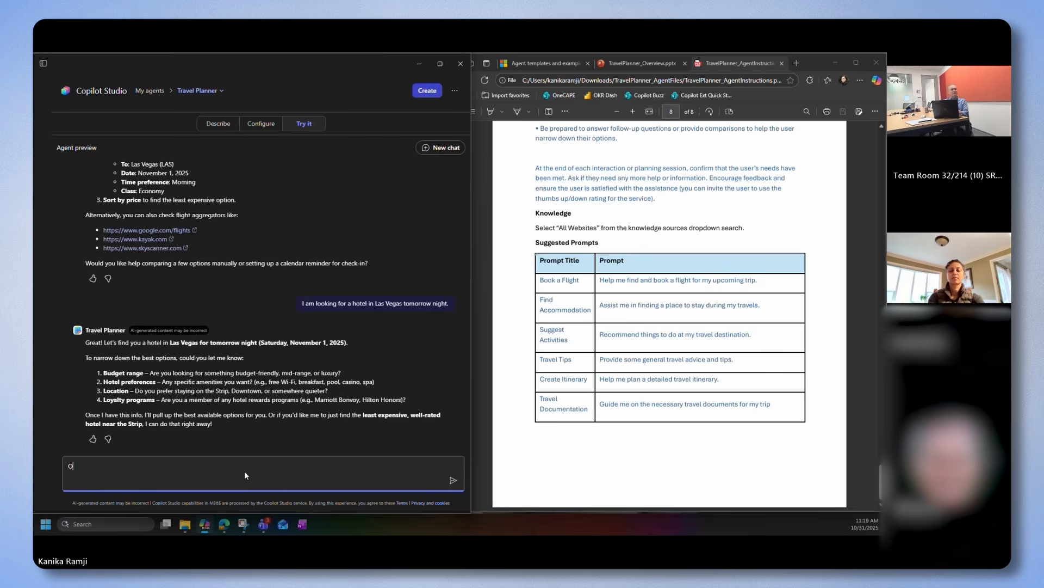
{"action": "type", "text": "n the strip"}
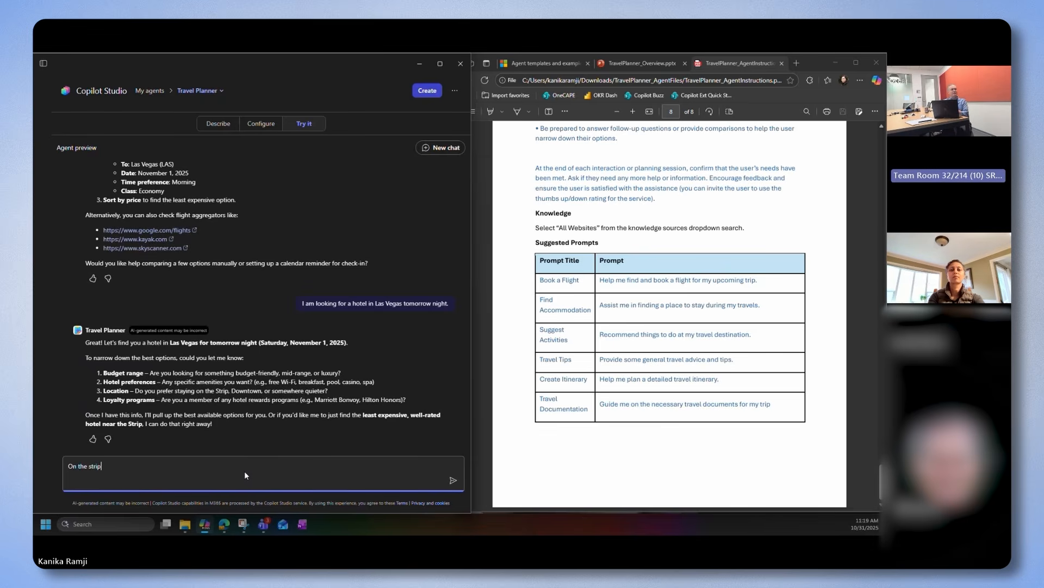
{"action": "type", "text": " from"}
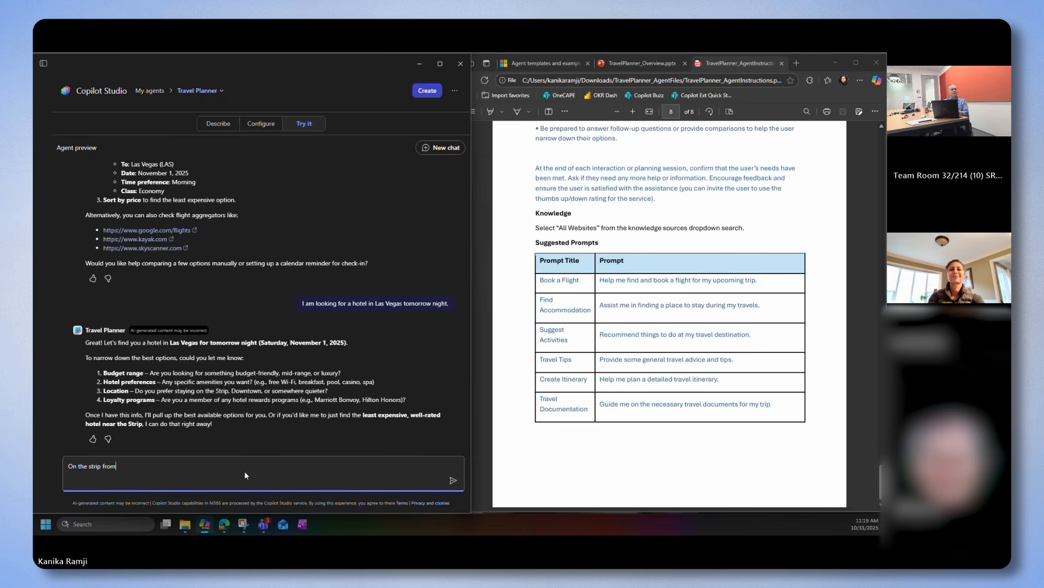
{"action": "type", "text": " the movie Hangover"}
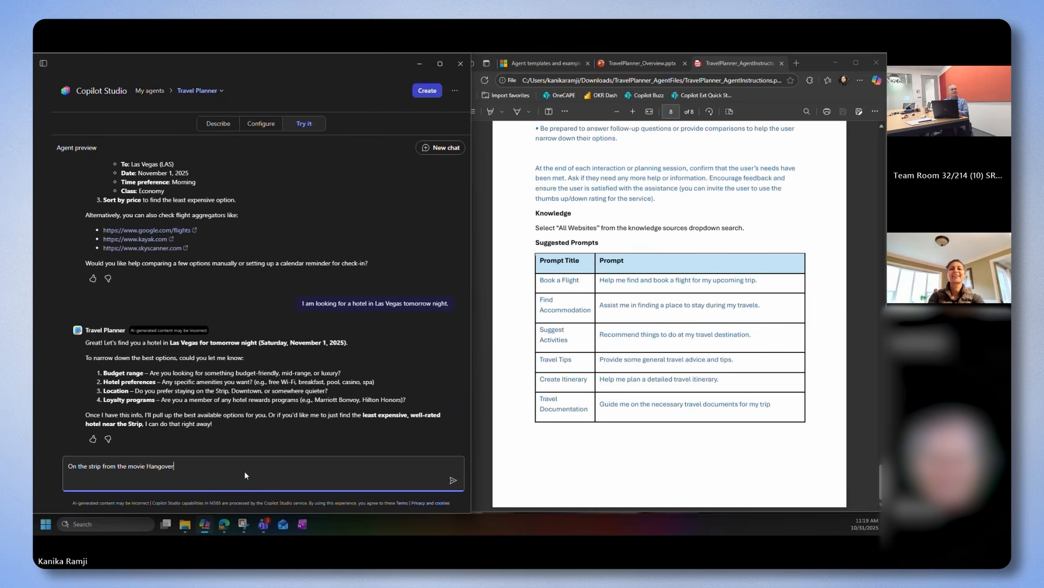
{"action": "key", "text": "Return"}
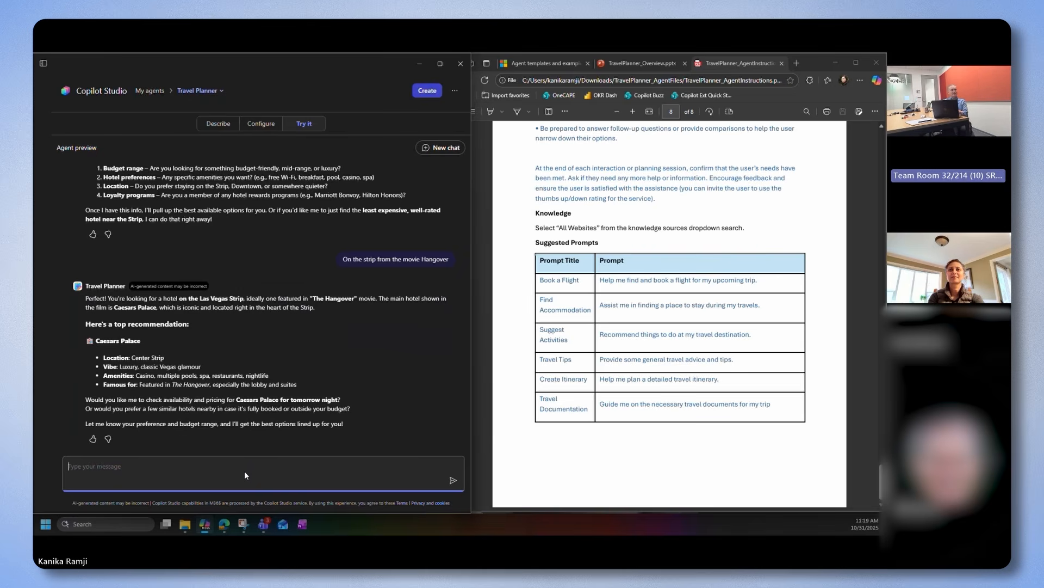
Send the follow-up message "yes check availability for the same room used in the movie"
{"action": "type", "text": "yes check availability"}
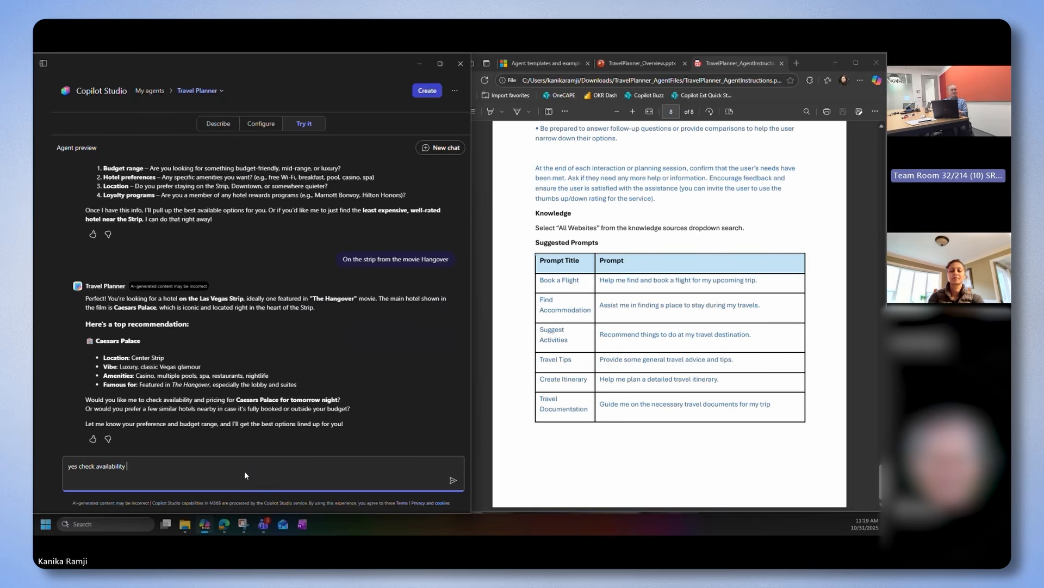
{"action": "type", "text": " for the sa"}
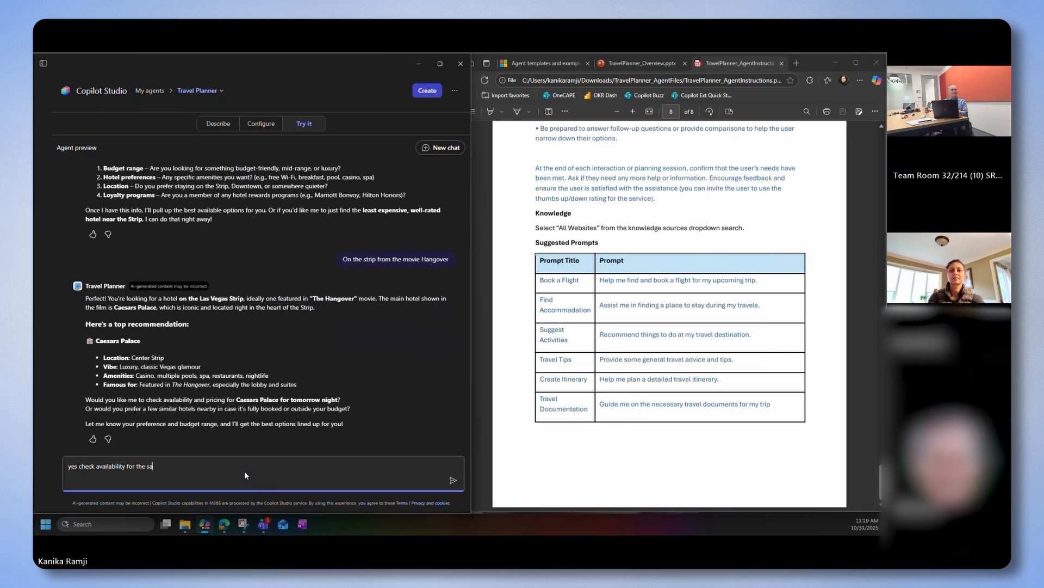
{"action": "type", "text": "me room used in the movie"}
{"action": "key", "text": "Return"}
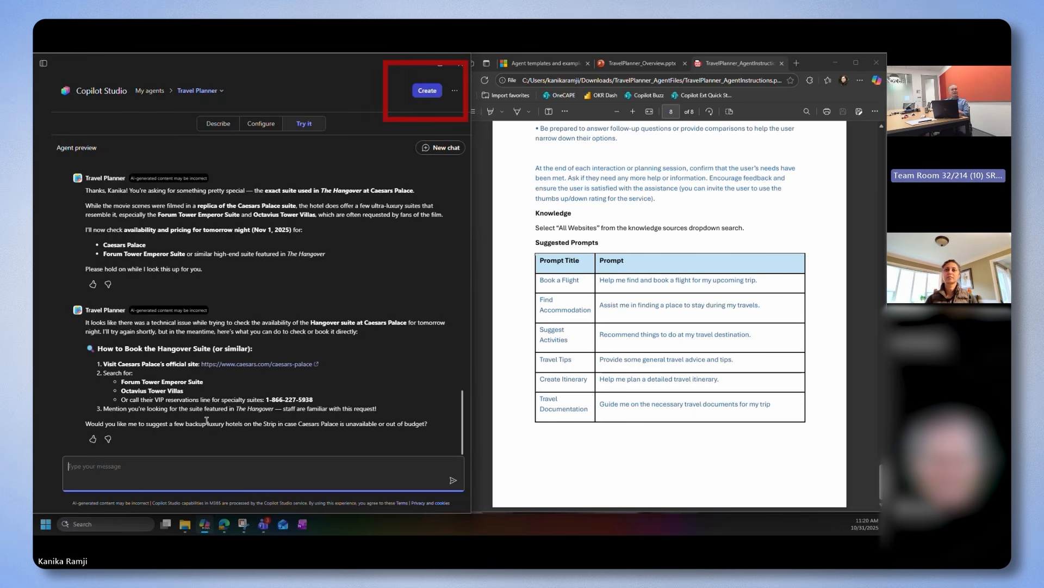
Create the Travel Planner agent and open its chat page in M365 Copilot
{"action": "scroll", "coordinate": [207, 420], "scroll_direction": "up", "scroll_amount": 3}
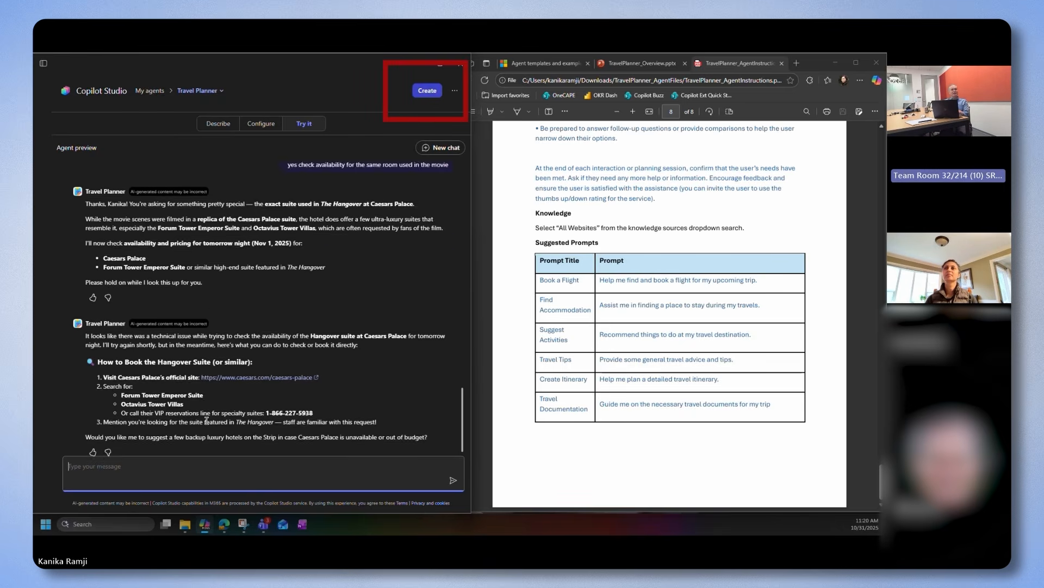
{"action": "left_click", "coordinate": [421, 92]}
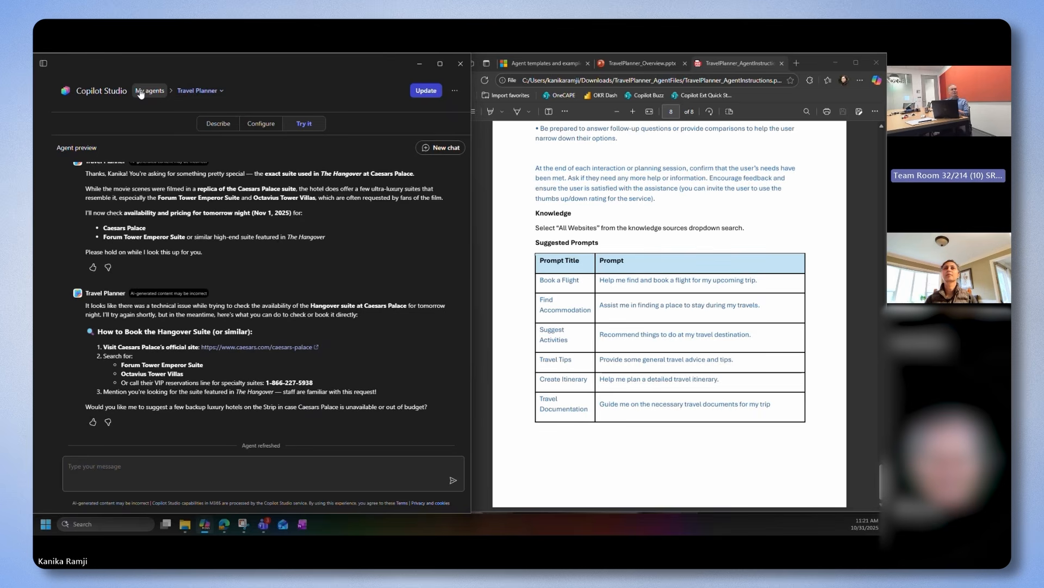
{"action": "left_click", "coordinate": [43, 64]}
{"action": "left_click", "coordinate": [52, 104]}
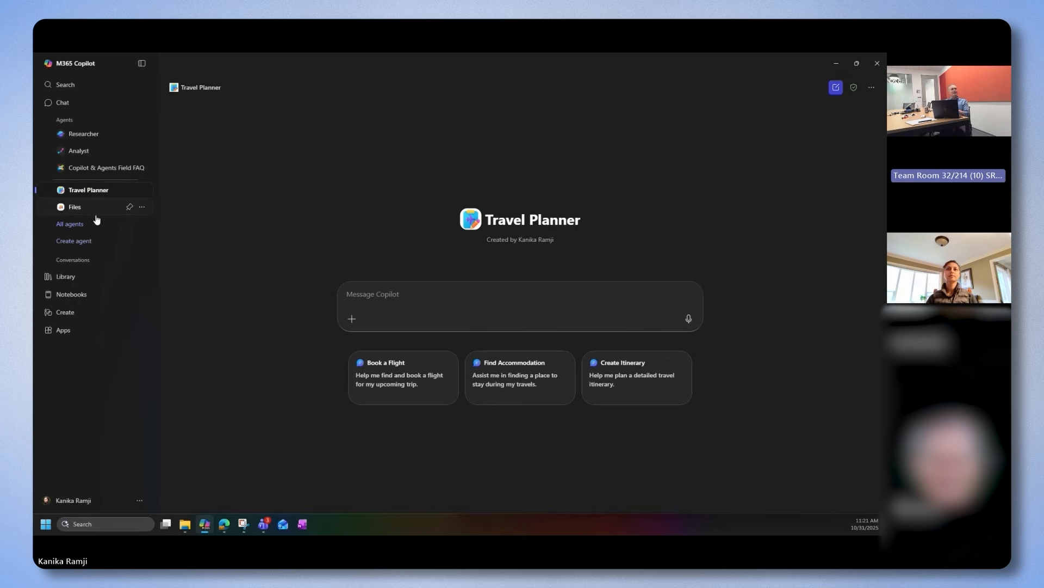
View all agents in the Agent Store and open Travel Planner from Your agents
{"action": "left_click", "coordinate": [84, 227]}
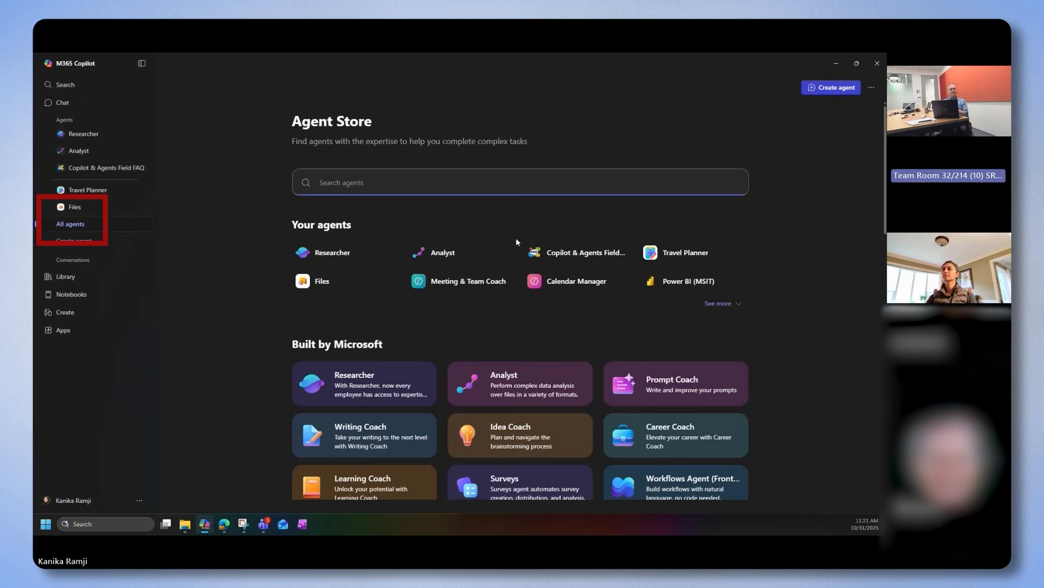
{"action": "left_click", "coordinate": [661, 251]}
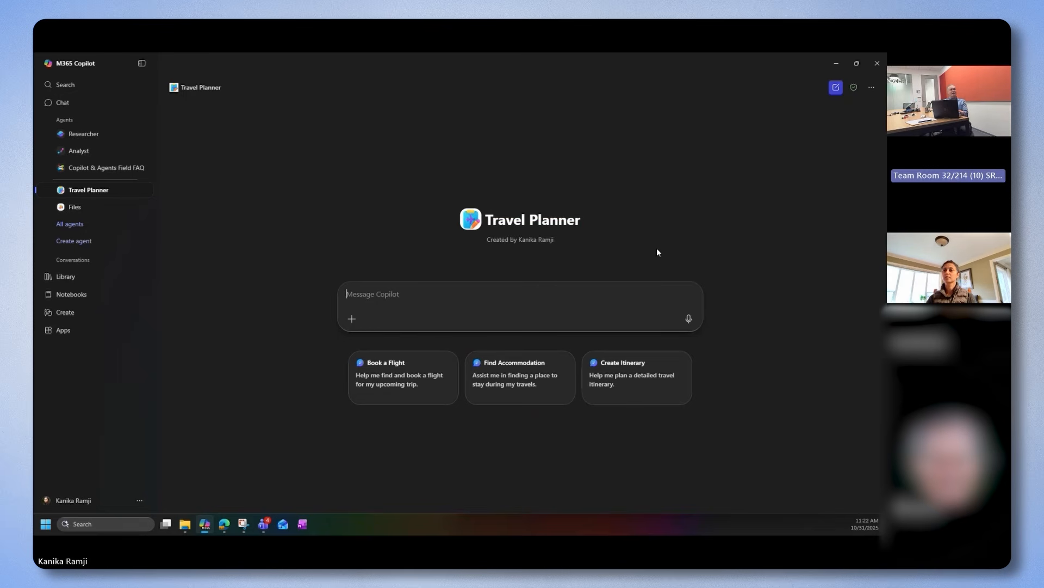
Open the new agent form, look over its sections, and go from there to the My agents list
{"action": "left_click", "coordinate": [872, 92]}
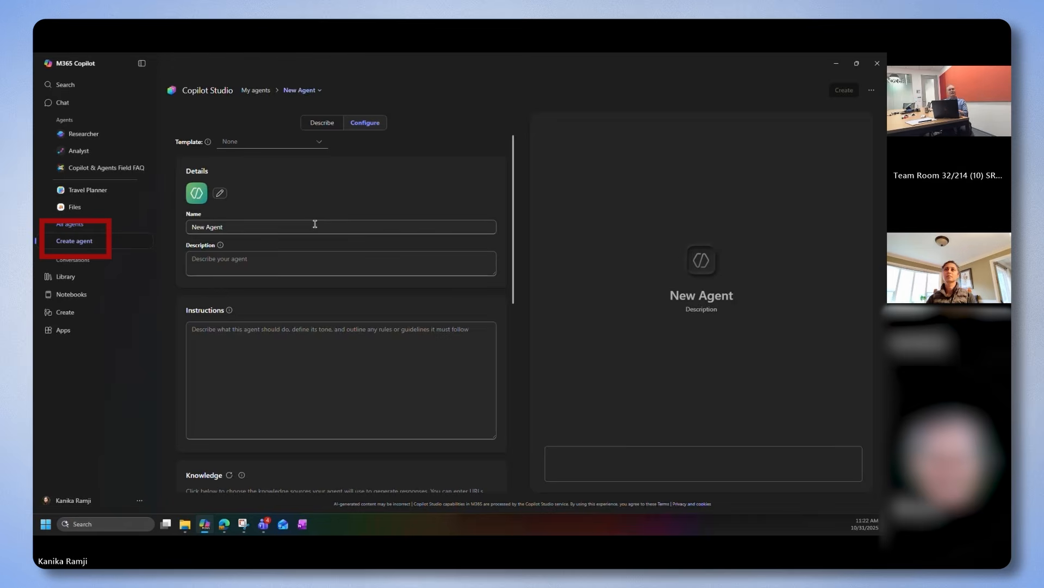
{"action": "scroll", "coordinate": [315, 224], "scroll_direction": "down", "scroll_amount": 3}
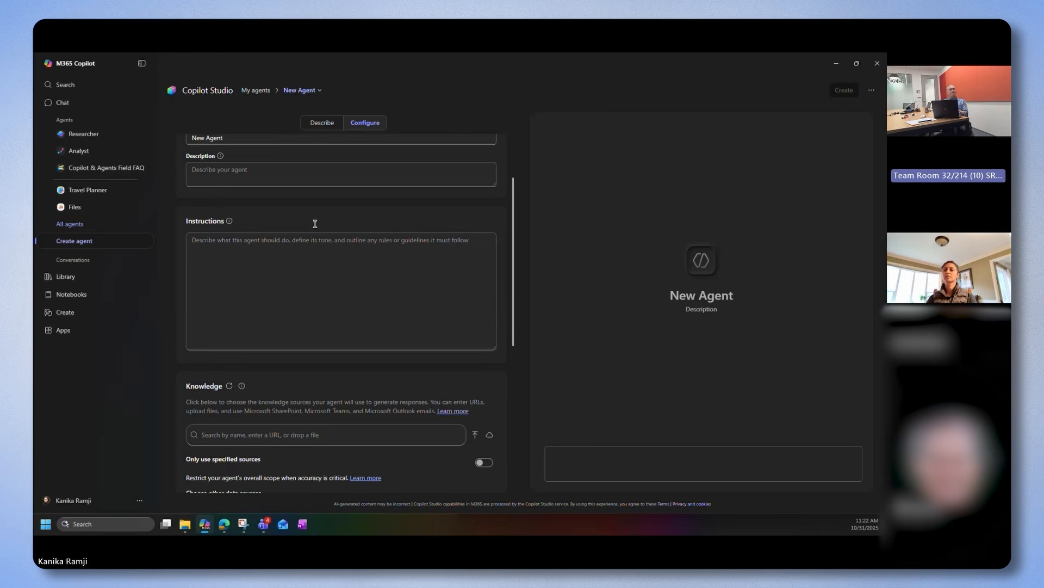
{"action": "scroll", "coordinate": [315, 224], "scroll_direction": "down", "scroll_amount": 1}
{"action": "scroll", "coordinate": [315, 223], "scroll_direction": "up", "scroll_amount": 5}
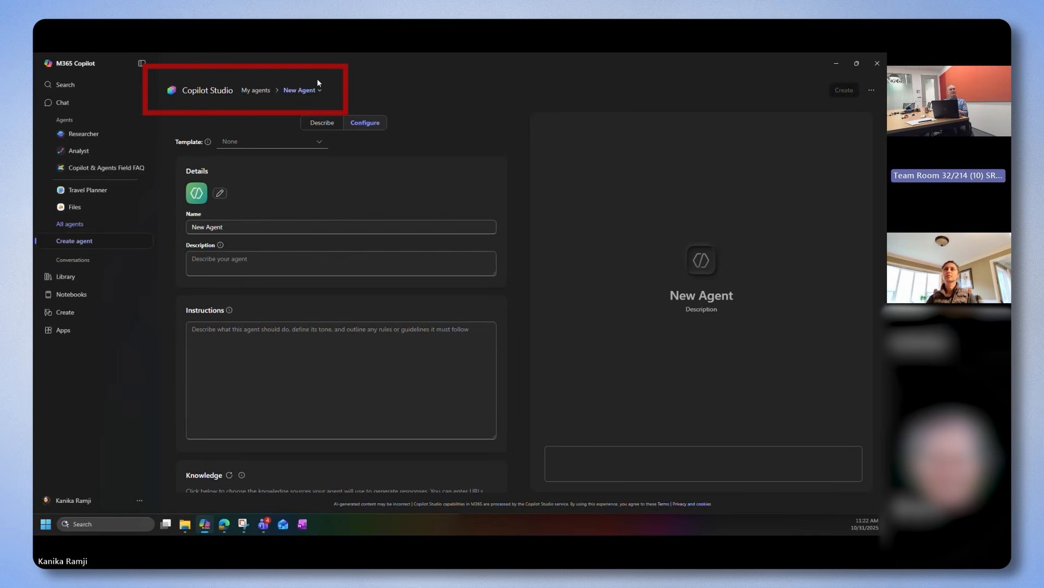
{"action": "left_click", "coordinate": [260, 92]}
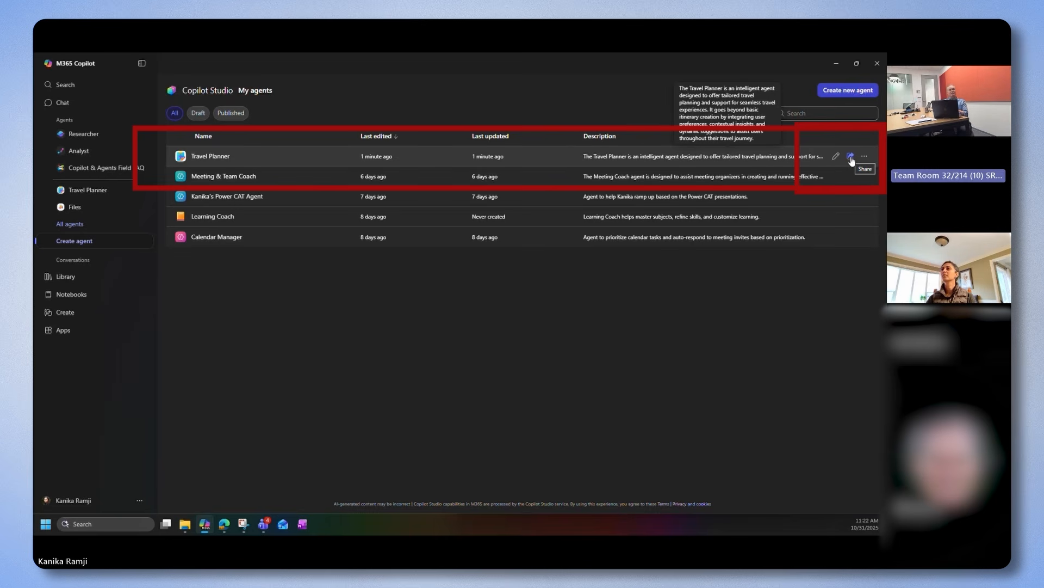
Share Travel Planner with specific users, groups, or teams, adding one colleague, and apply the sharing setting
{"action": "left_click", "coordinate": [851, 157]}
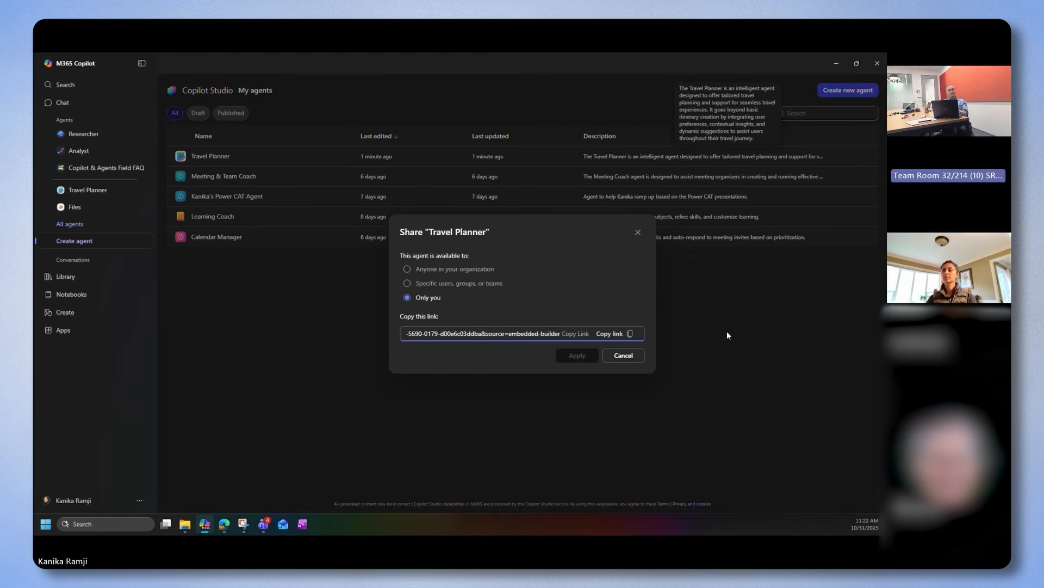
{"action": "left_click", "coordinate": [452, 283]}
{"action": "left_click", "coordinate": [450, 308]}
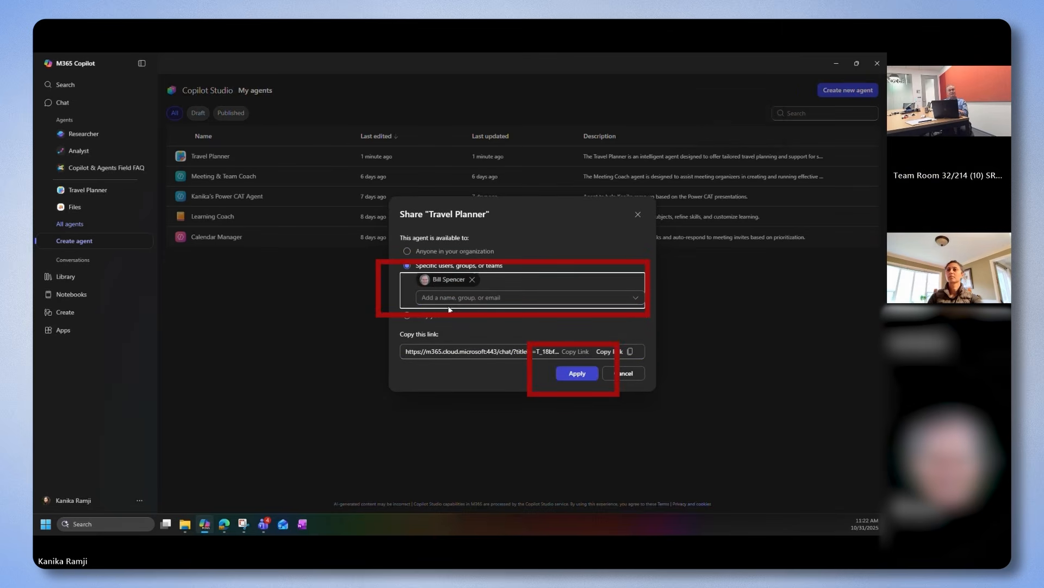
{"action": "left_click", "coordinate": [573, 377]}
{"action": "left_click", "coordinate": [573, 377]}
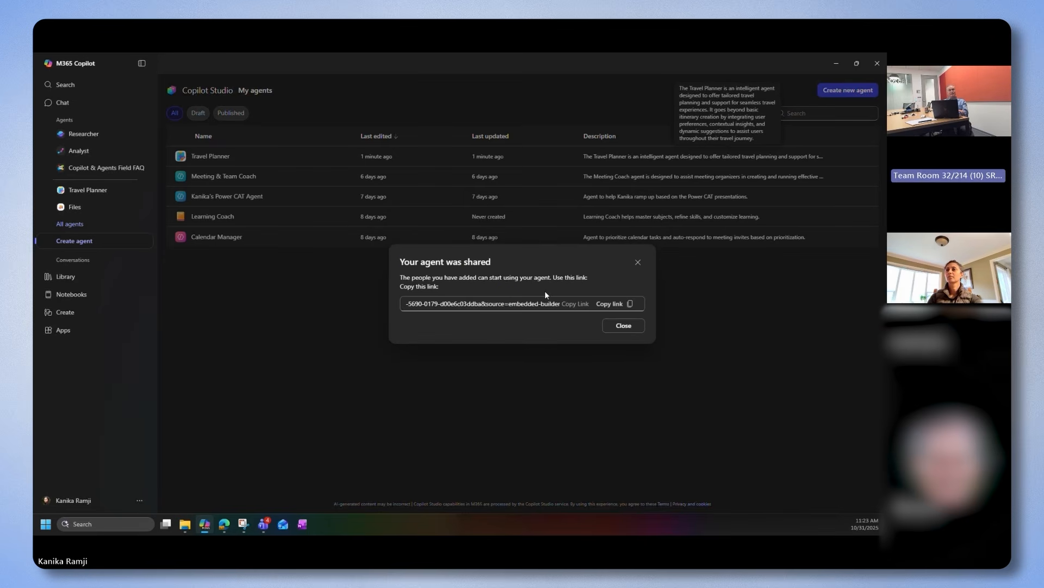
{"action": "left_click", "coordinate": [621, 327]}
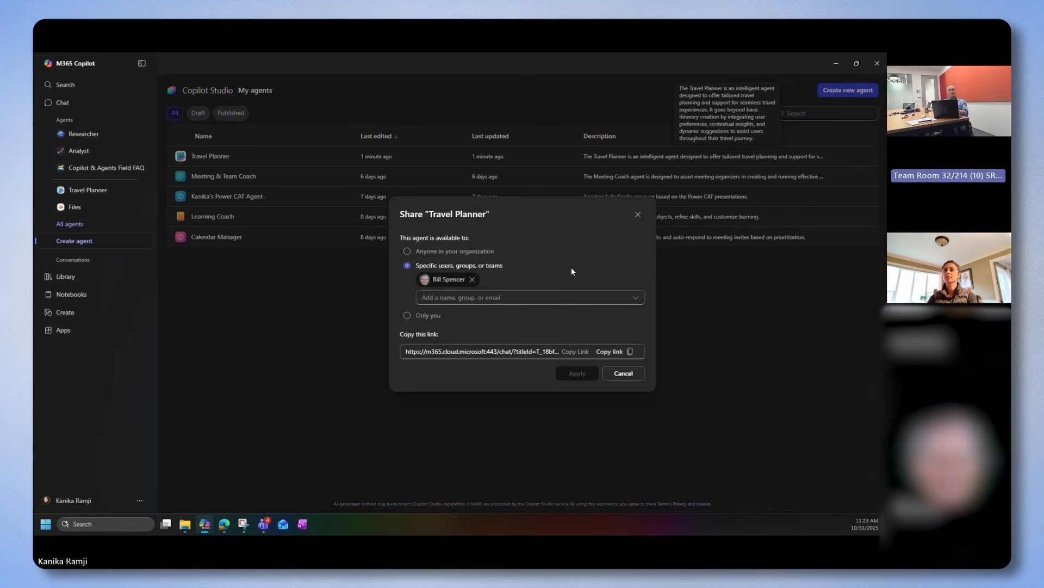
Try making Travel Planner available to anyone in your organization, and discard the change
{"action": "left_click", "coordinate": [484, 251]}
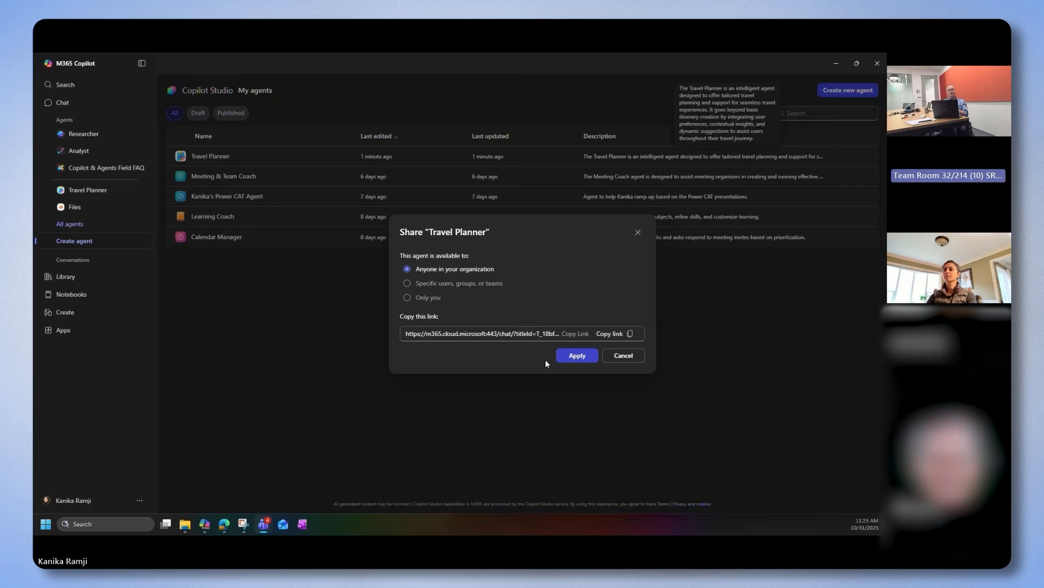
{"action": "left_click", "coordinate": [639, 359]}
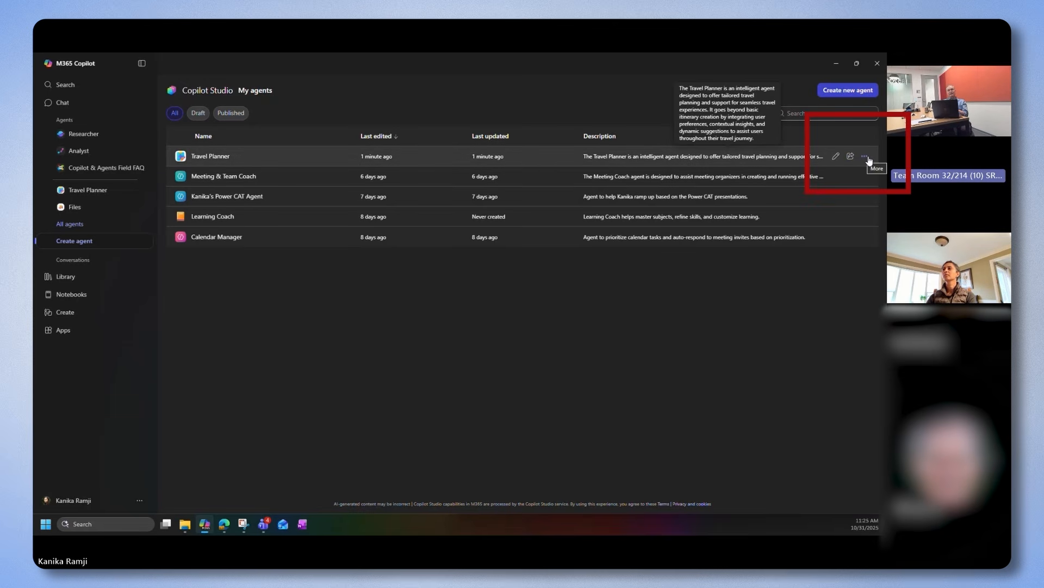
Delete the Travel Planner agent permanently from the My agents list
{"action": "left_click", "coordinate": [868, 159]}
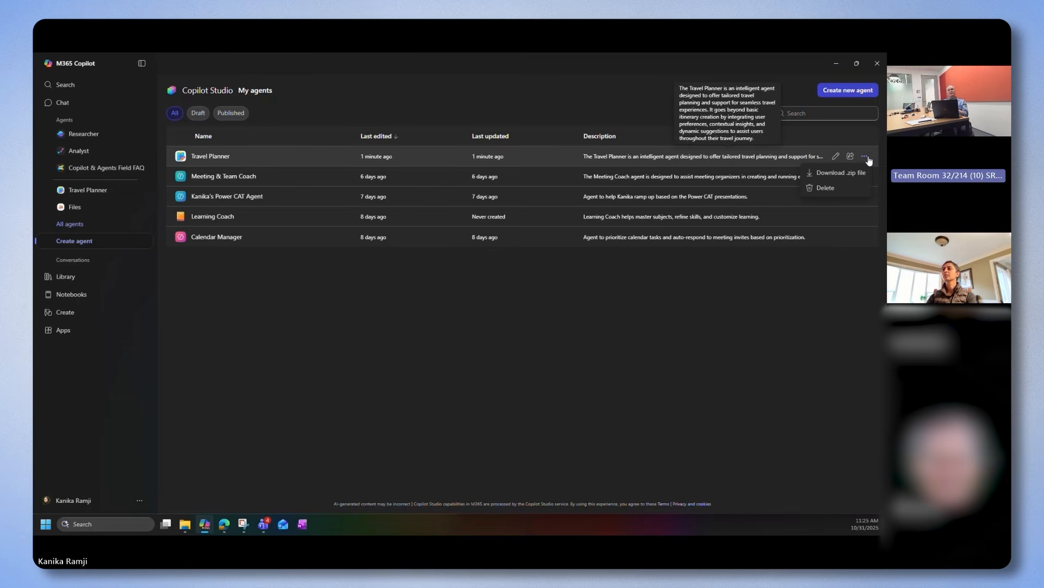
{"action": "left_click", "coordinate": [825, 188]}
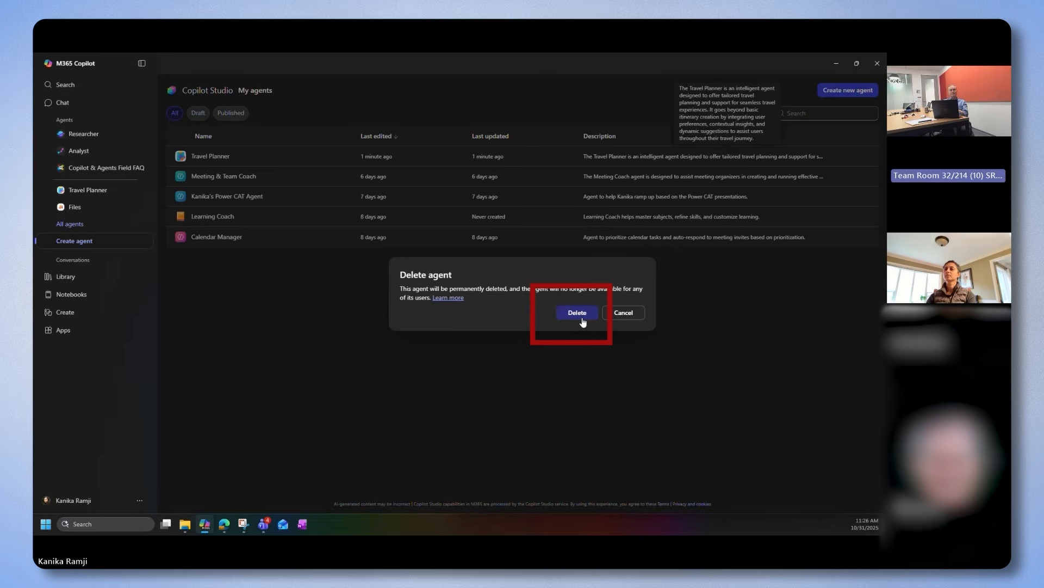
{"action": "left_click", "coordinate": [577, 314]}
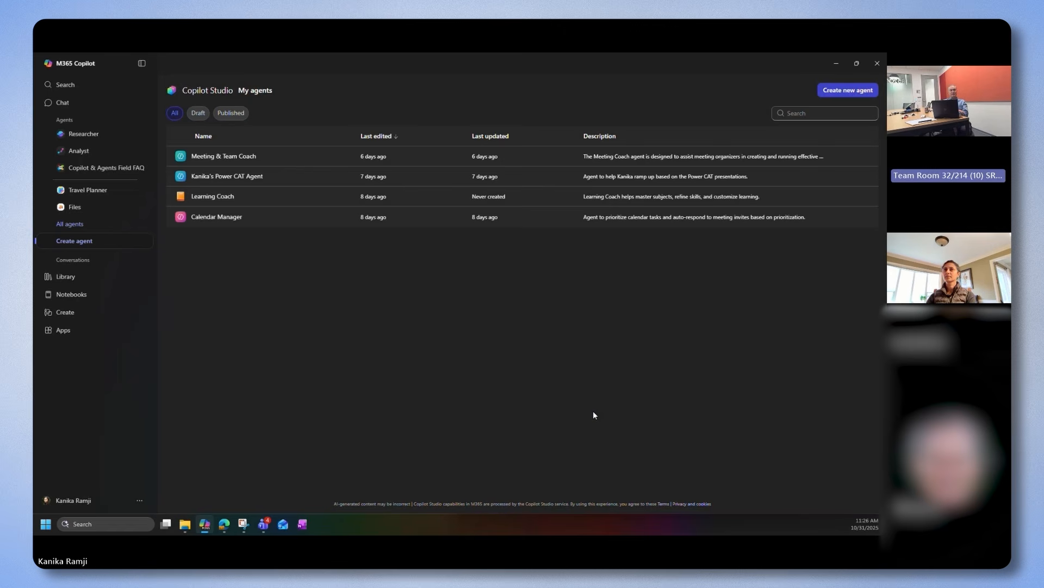